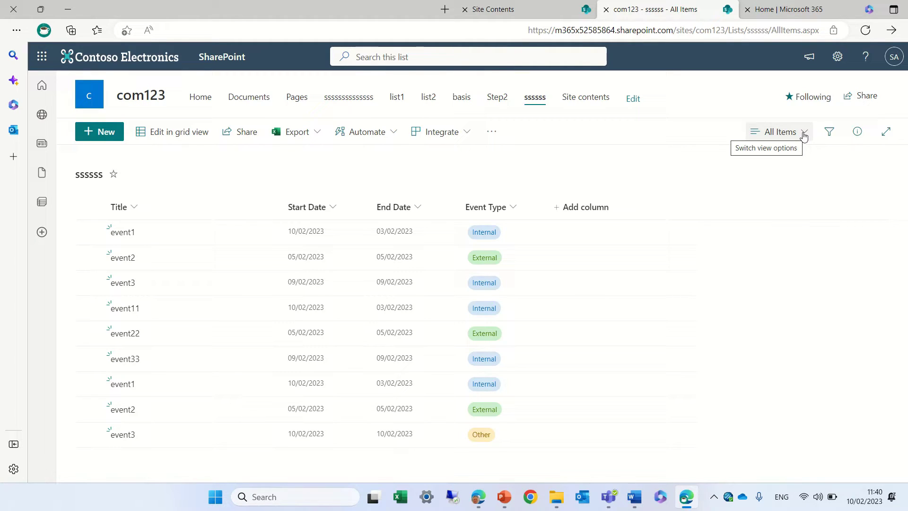
- Set up a new Calendar view named 'cal' using Start Date as its calendar start
click(803, 134)
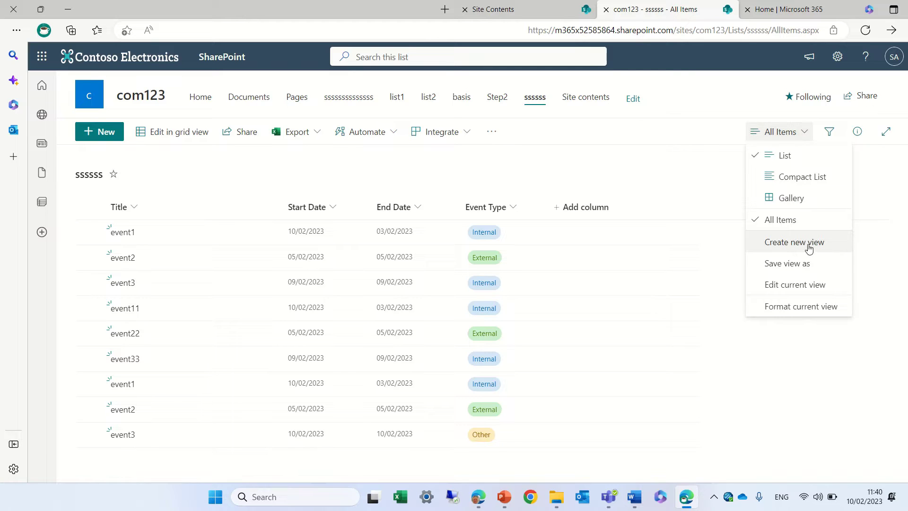
click(809, 247)
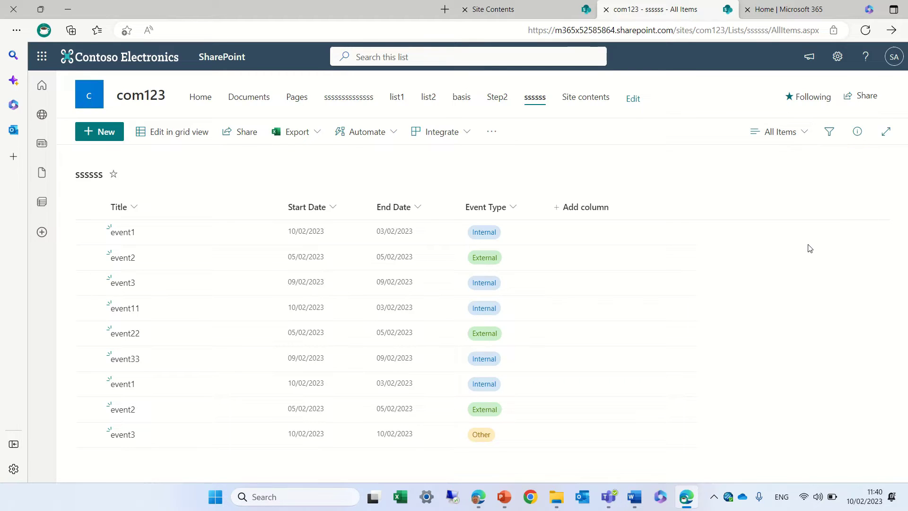
click(459, 210)
text(C)
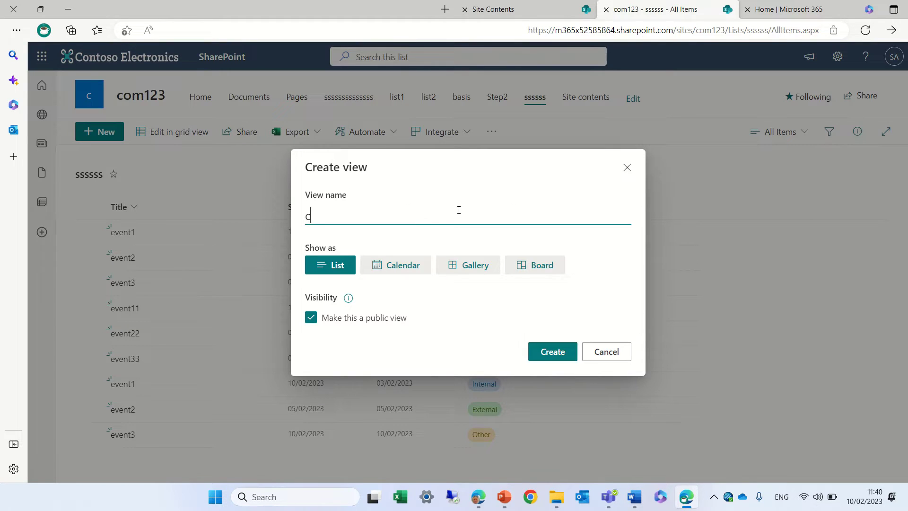
click(402, 267)
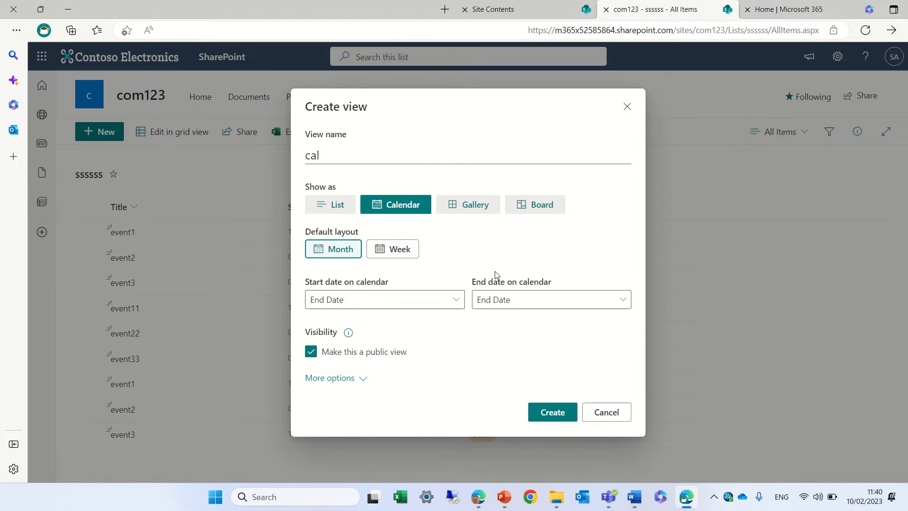
click(455, 302)
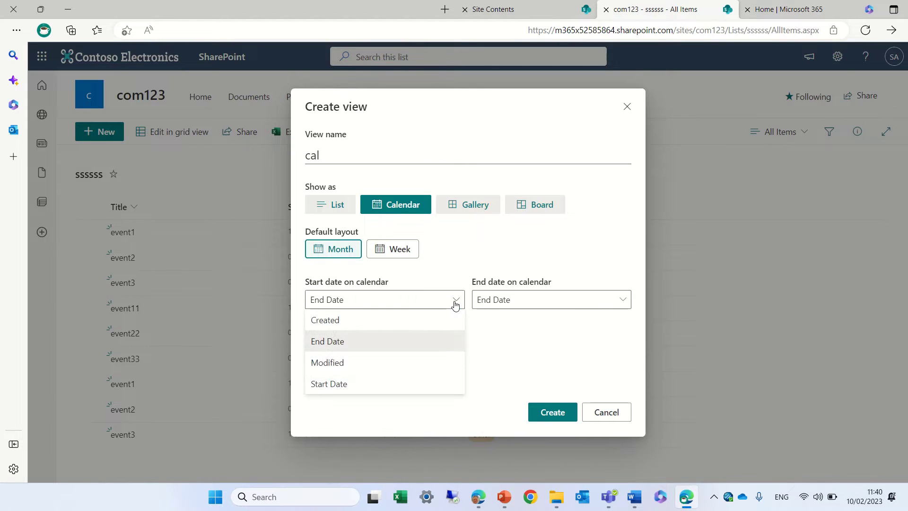
click(372, 385)
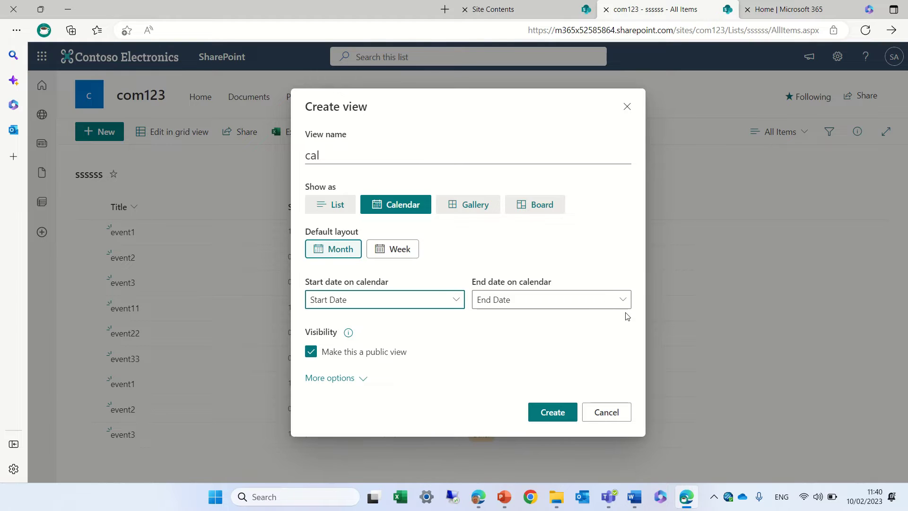
- Create the cal view and switch it to Week layout
click(556, 417)
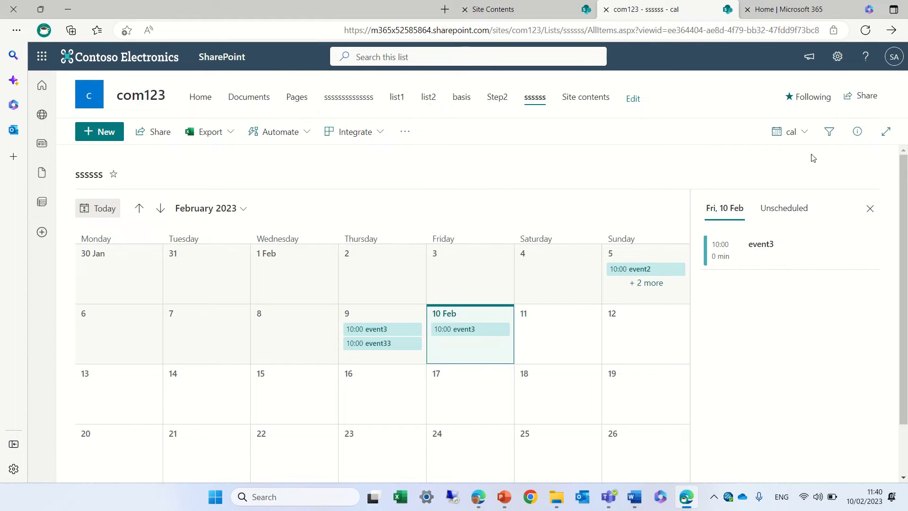
click(802, 132)
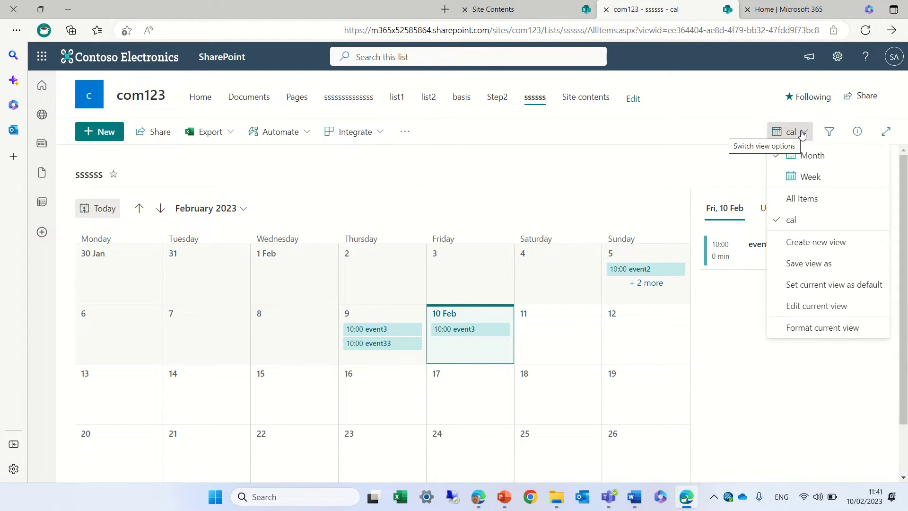
click(825, 184)
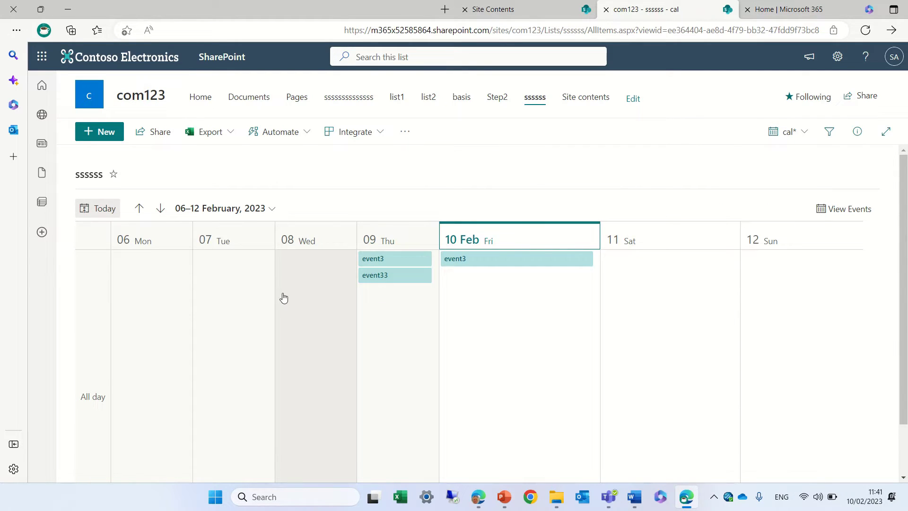
- Check the Friday 10 and Thursday 9 Feb events, closing the accidental New item form
click(488, 239)
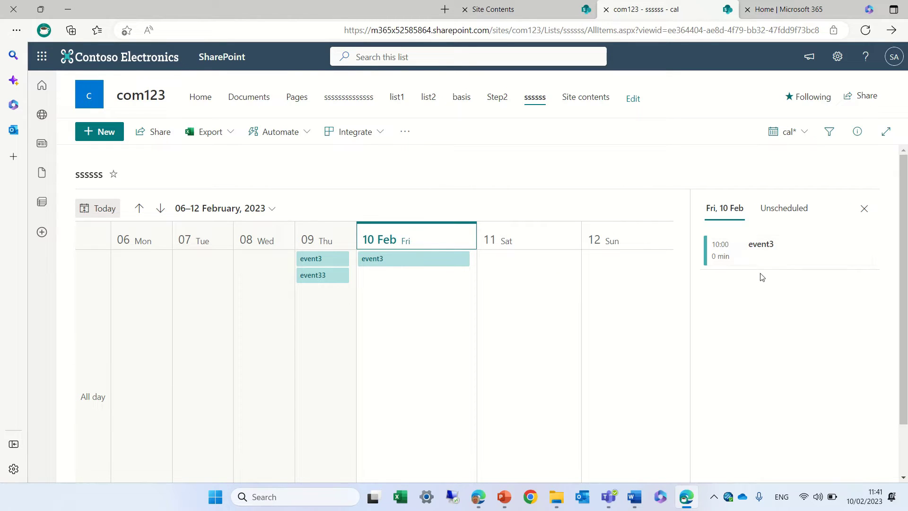
click(316, 239)
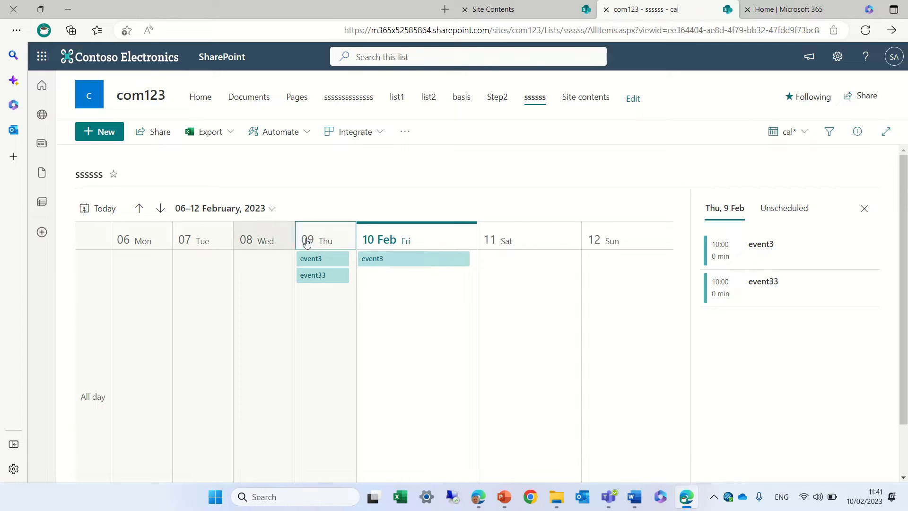
click(320, 335)
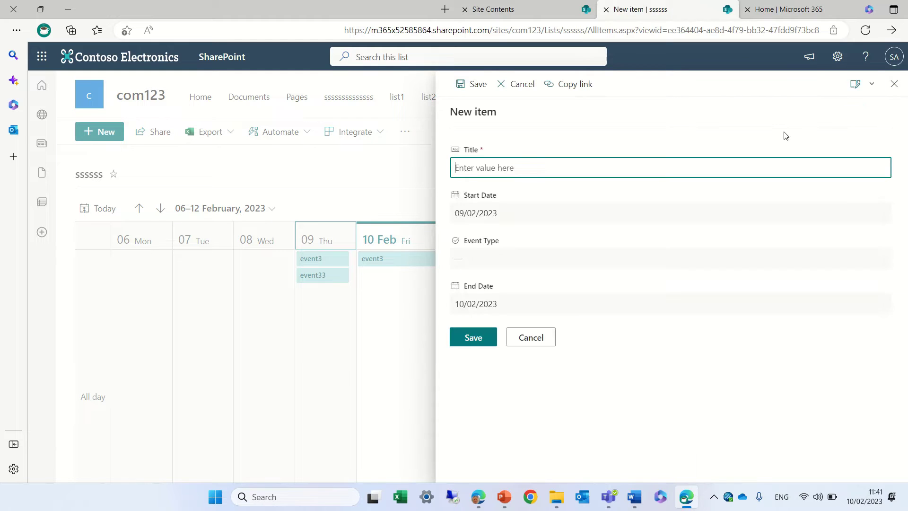
click(893, 85)
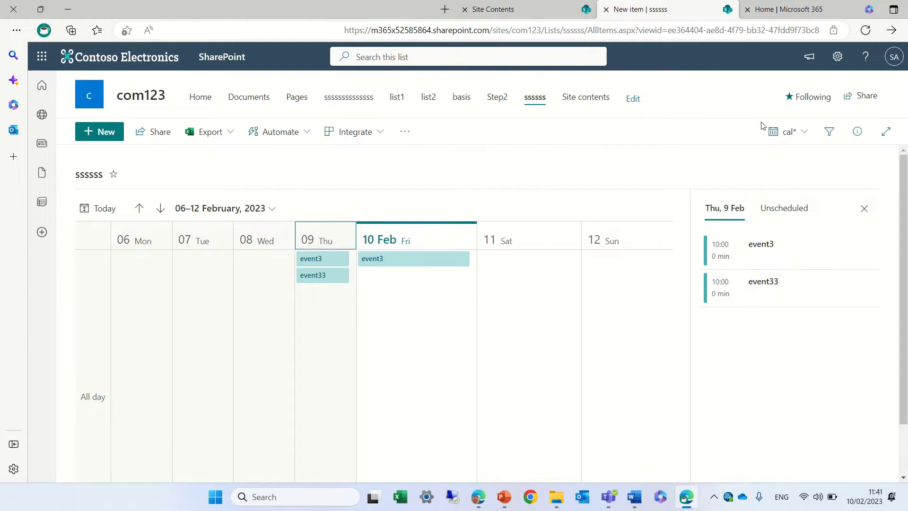
click(799, 137)
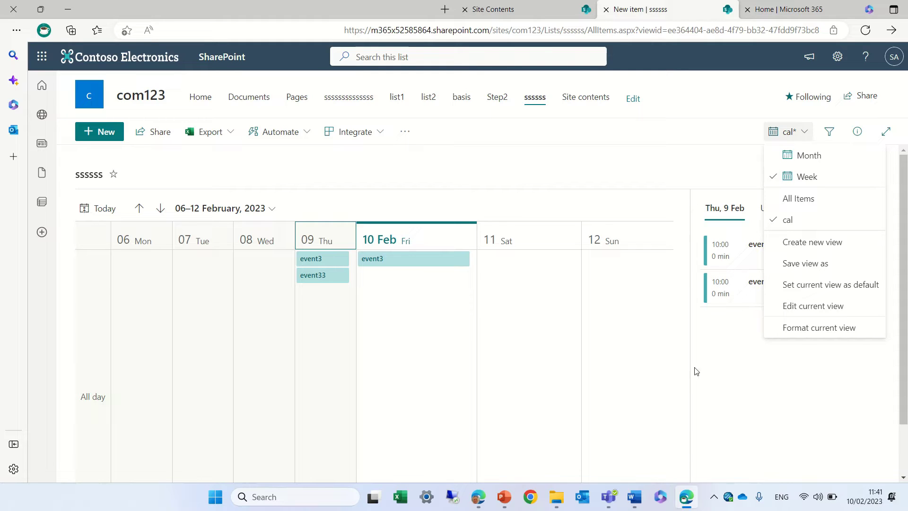
- Open Format current view and apply the formatting to the Month layout
click(773, 386)
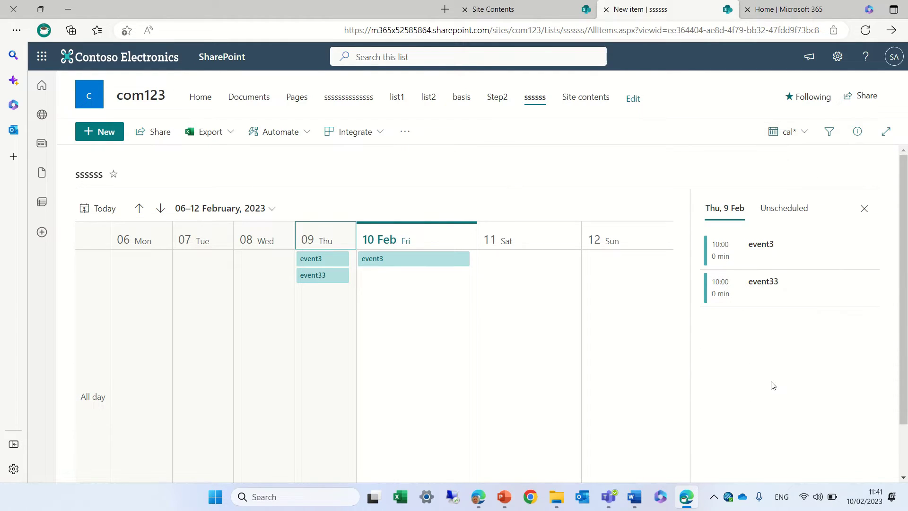
click(794, 133)
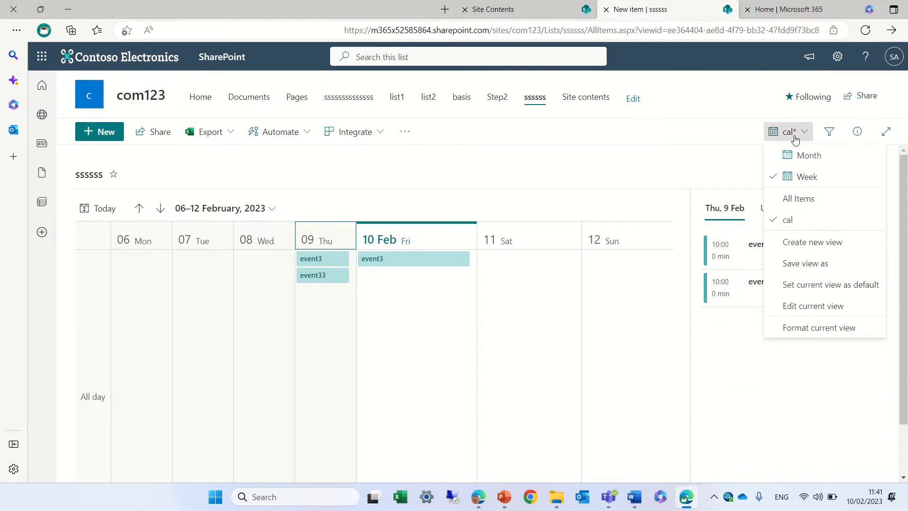
click(817, 331)
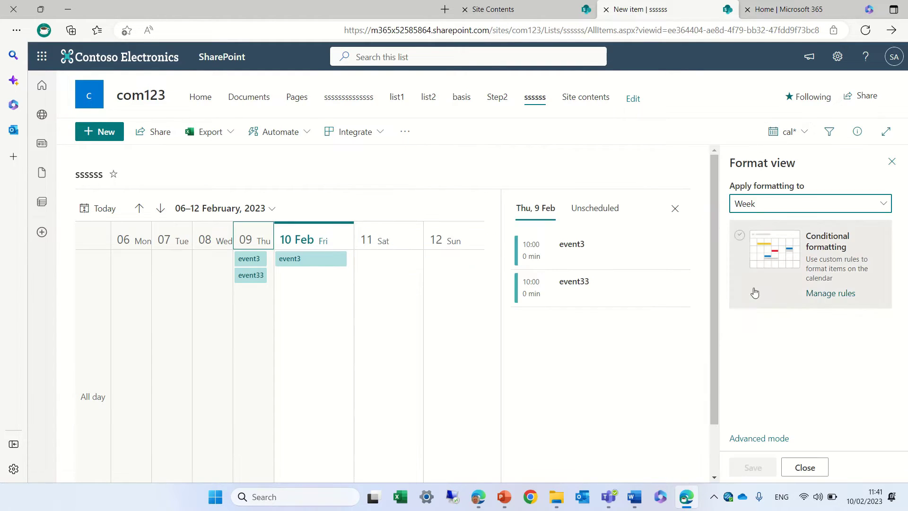
click(772, 209)
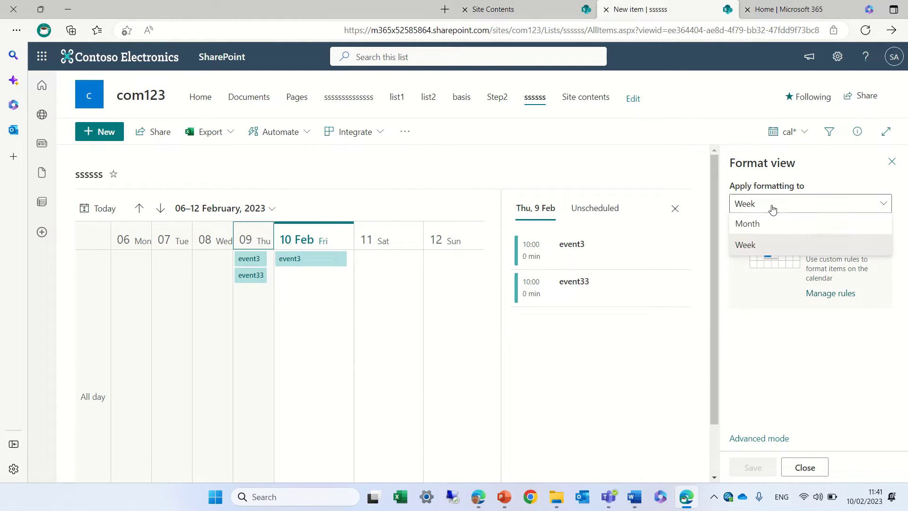
click(751, 227)
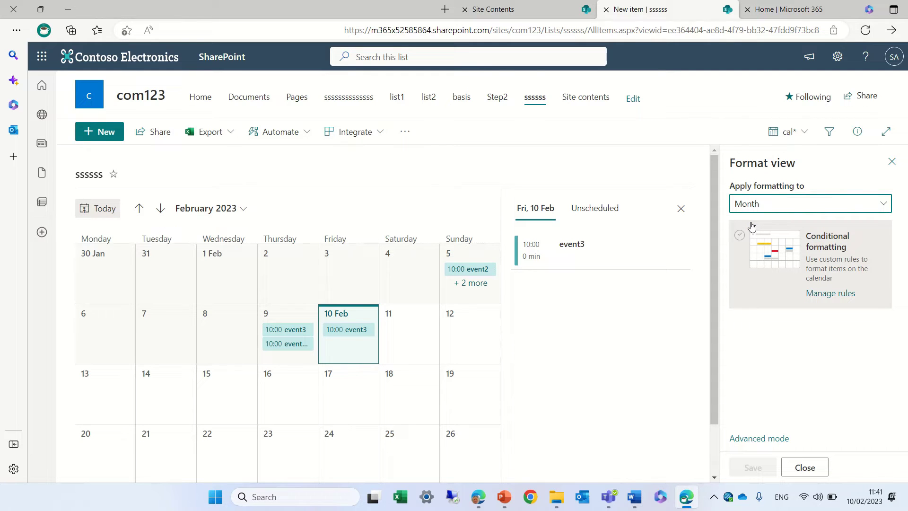
- Delete the default Show all values as rule, start a new rule, then cancel without saving
click(832, 294)
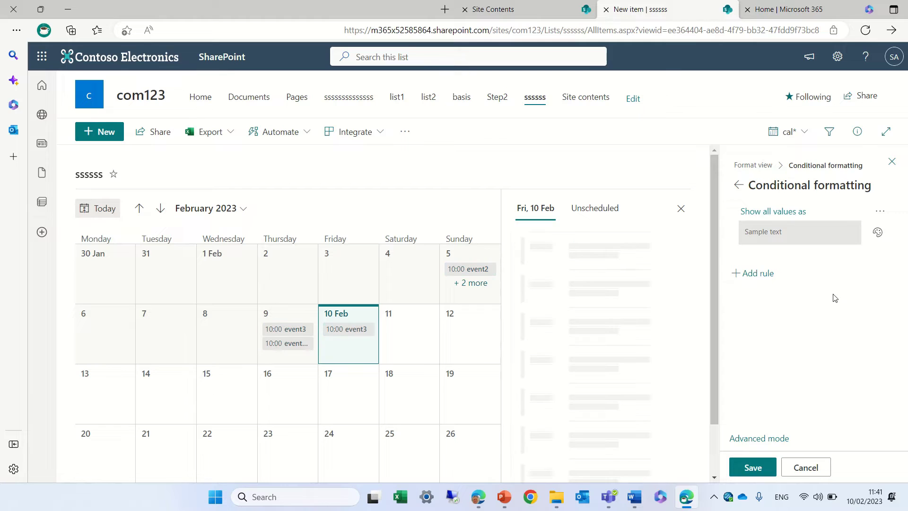
click(879, 213)
click(826, 253)
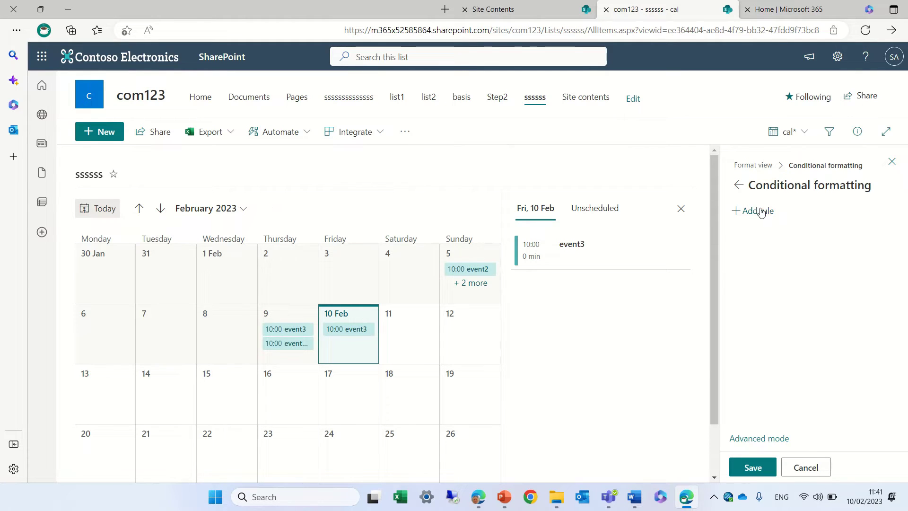
click(755, 211)
click(797, 228)
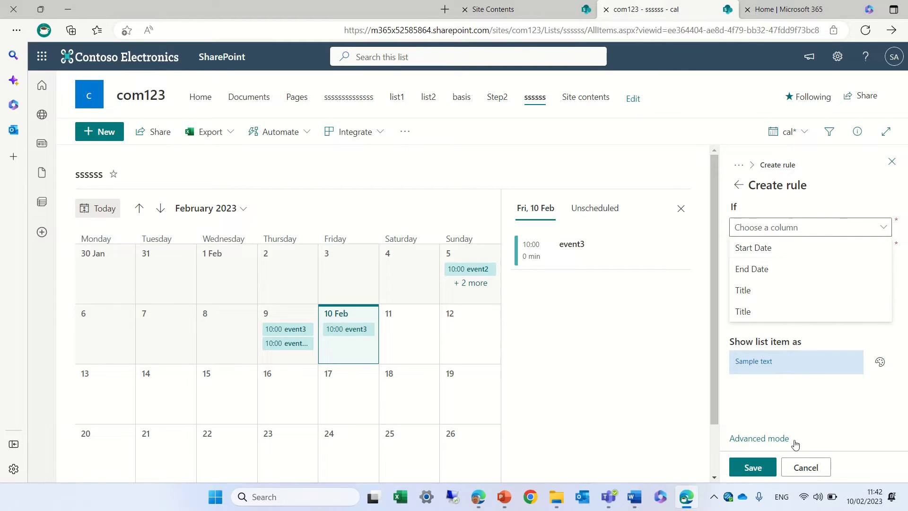
click(806, 468)
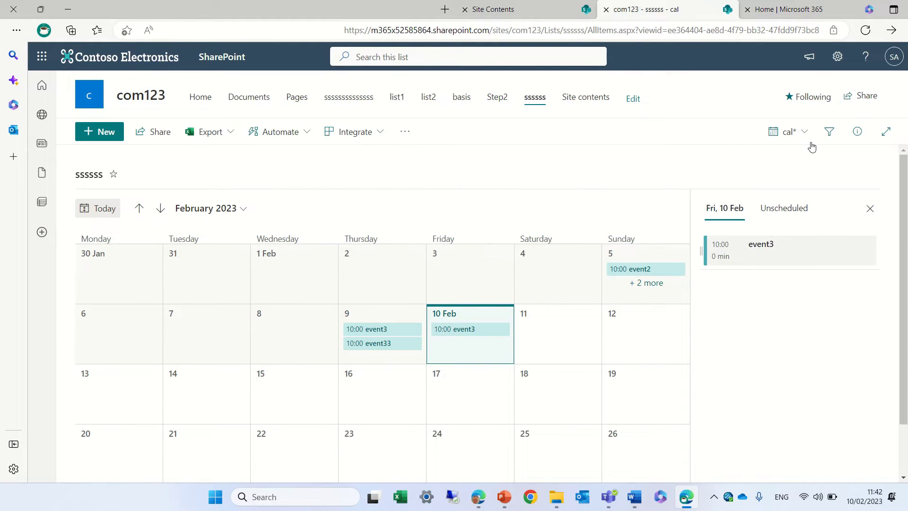
- Open the cal view's Edit View page from the list settings
click(837, 56)
click(741, 178)
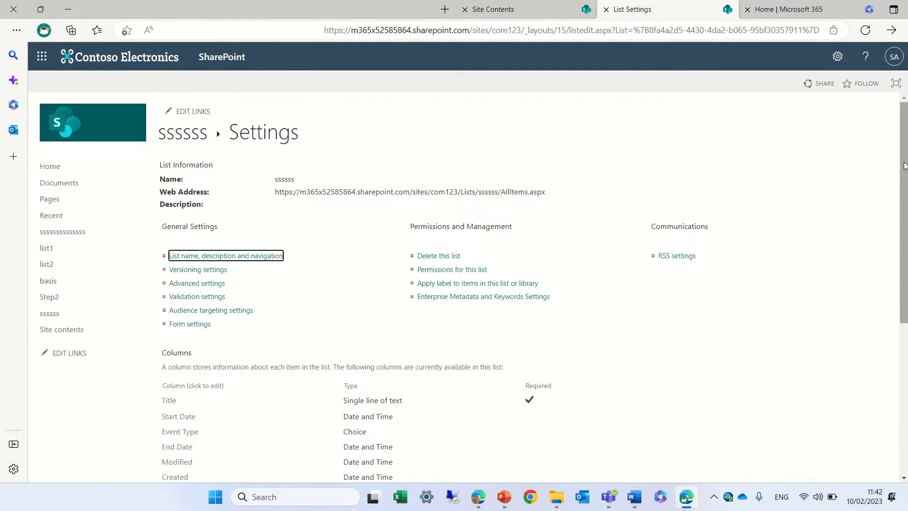
scroll(875, 355, down, 5)
click(166, 402)
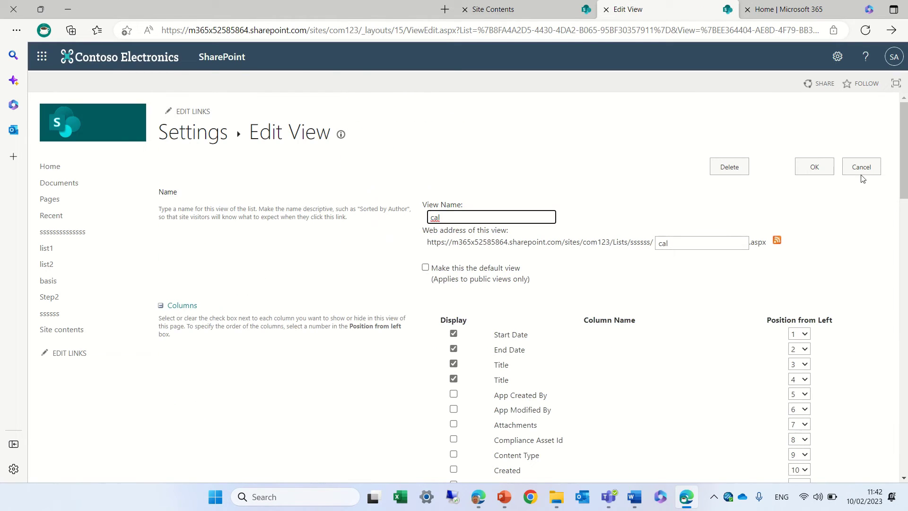
- Search the page for 'type' and save the cal view settings with OK
drag(904, 152, 898, 211)
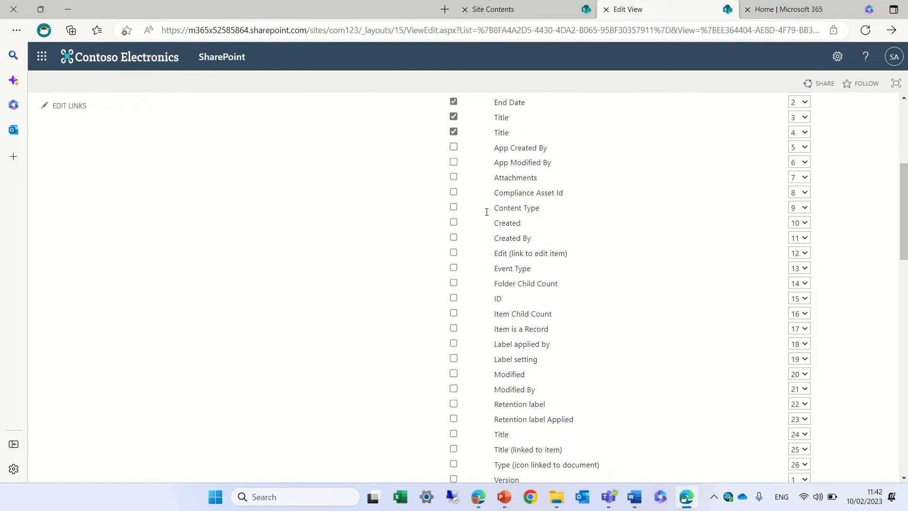
key(ctrl+f)
text(type)
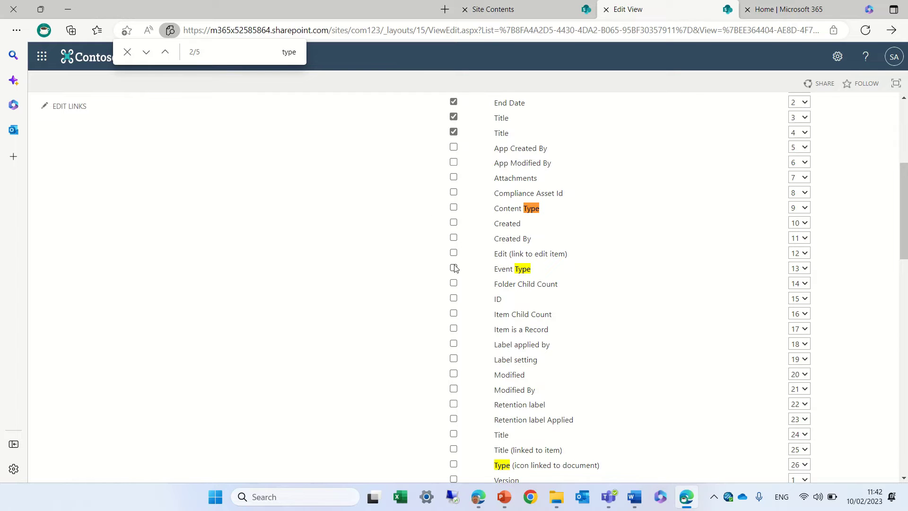
drag(904, 224, 904, 438)
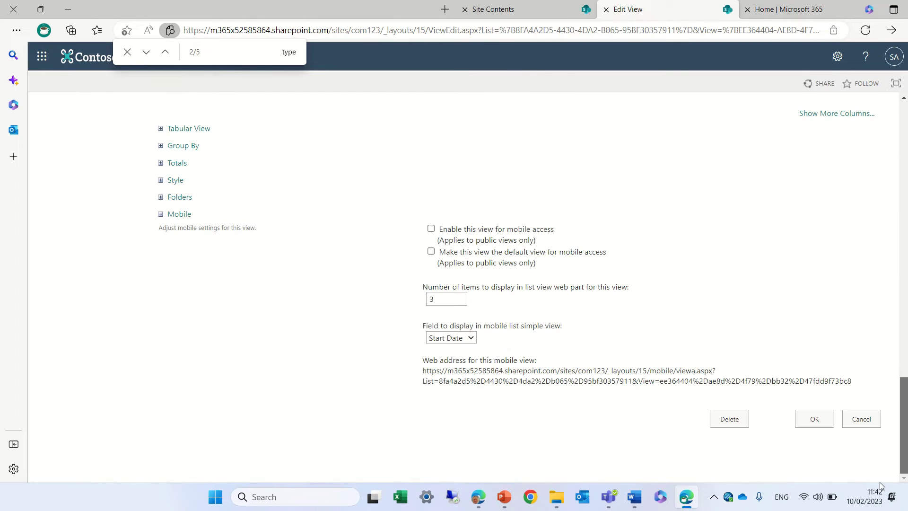
click(814, 420)
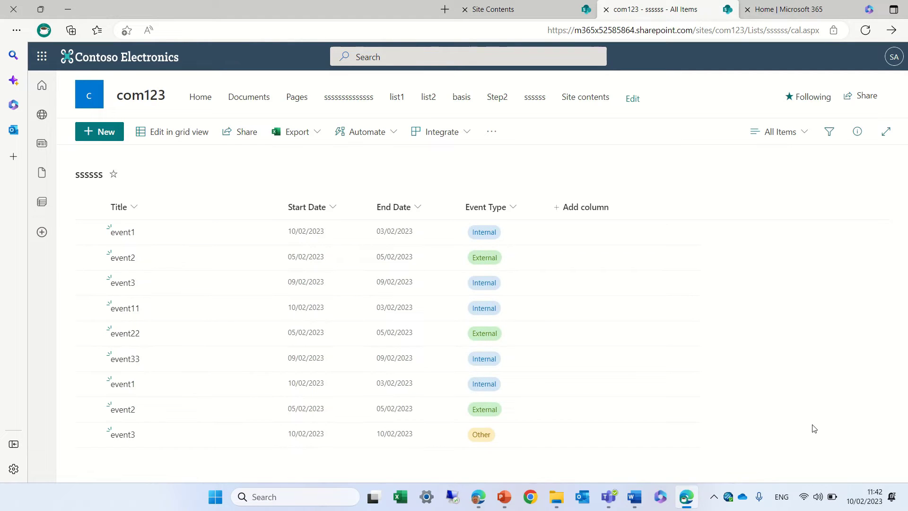
- Switch to the cal view and open its Month layout conditional formatting rules
click(781, 133)
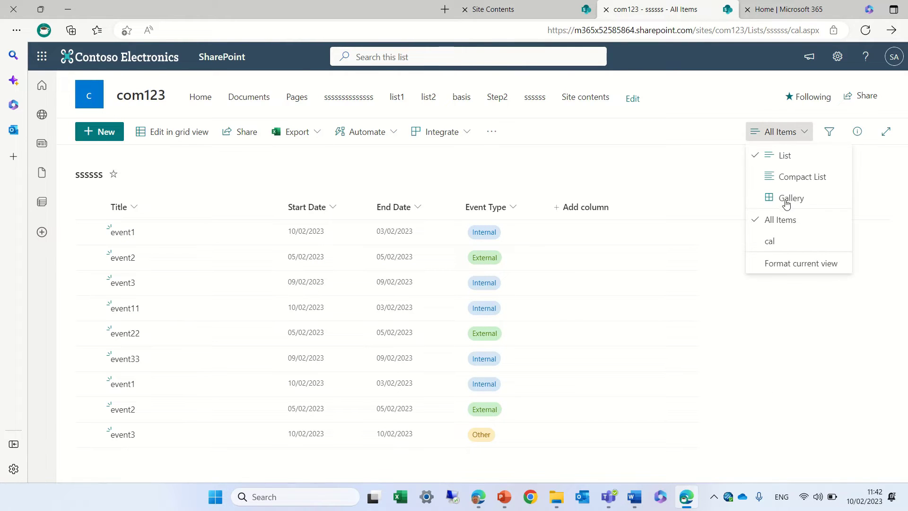
click(784, 240)
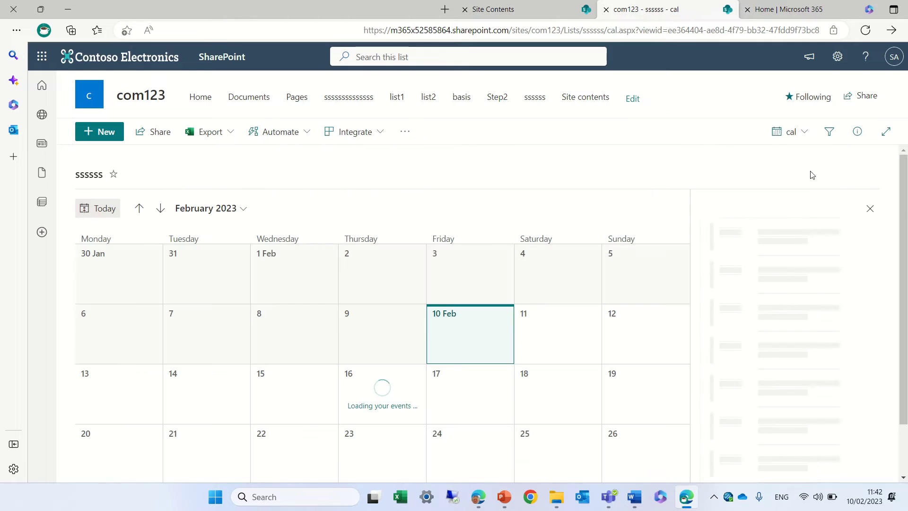
click(805, 133)
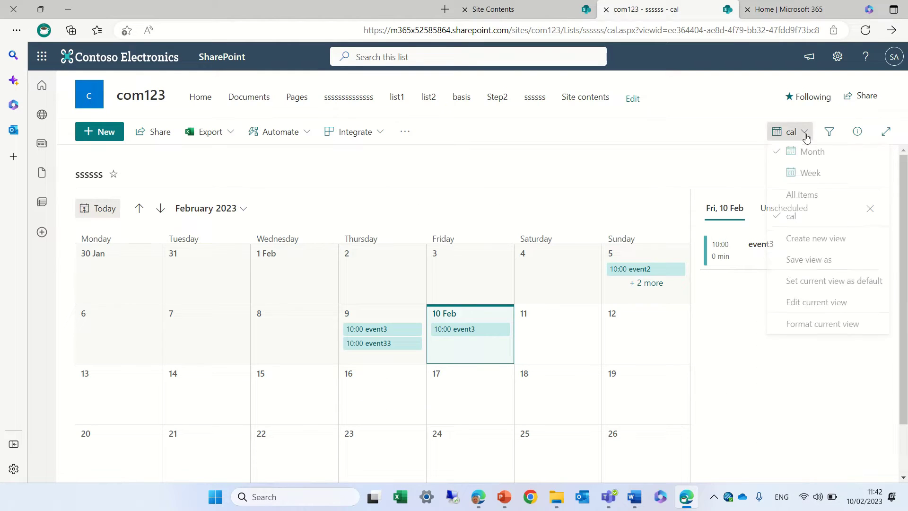
click(822, 326)
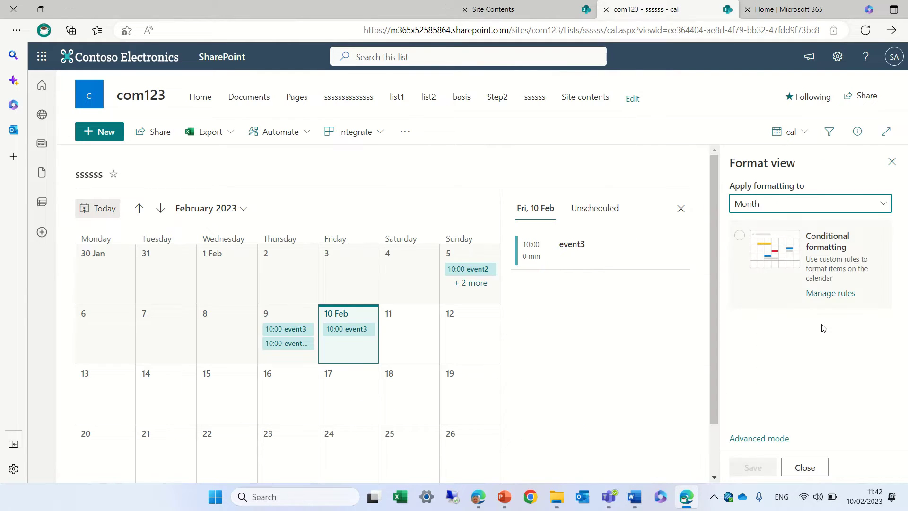
click(831, 293)
- Edit the rule so Event Type is equal to Internal shows red, and save
click(880, 210)
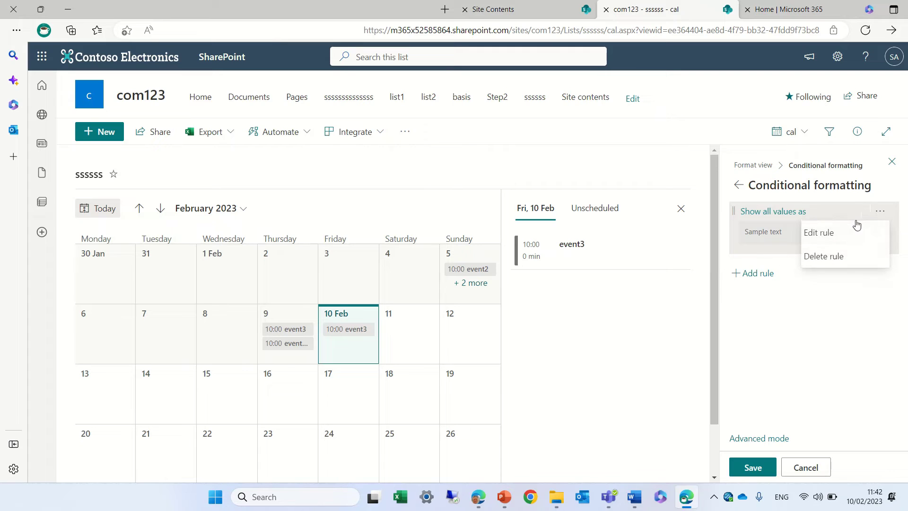
click(841, 231)
click(795, 229)
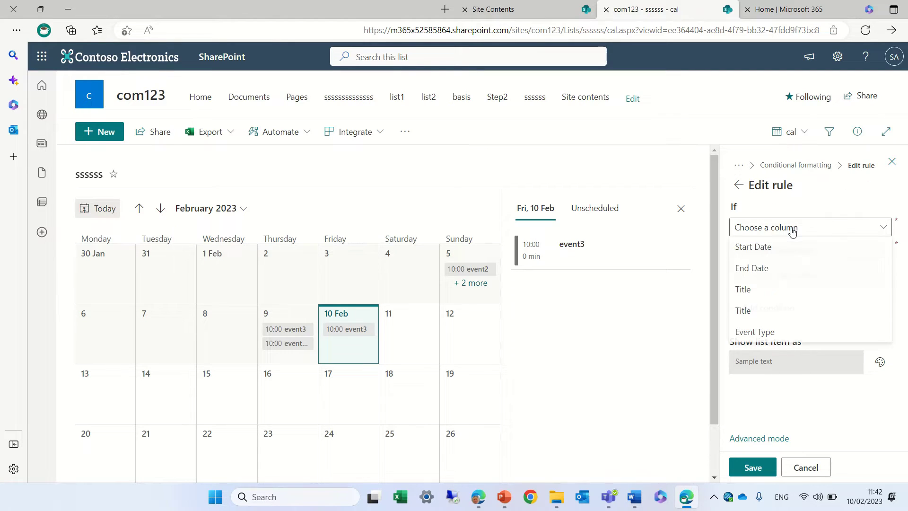
click(760, 333)
click(775, 250)
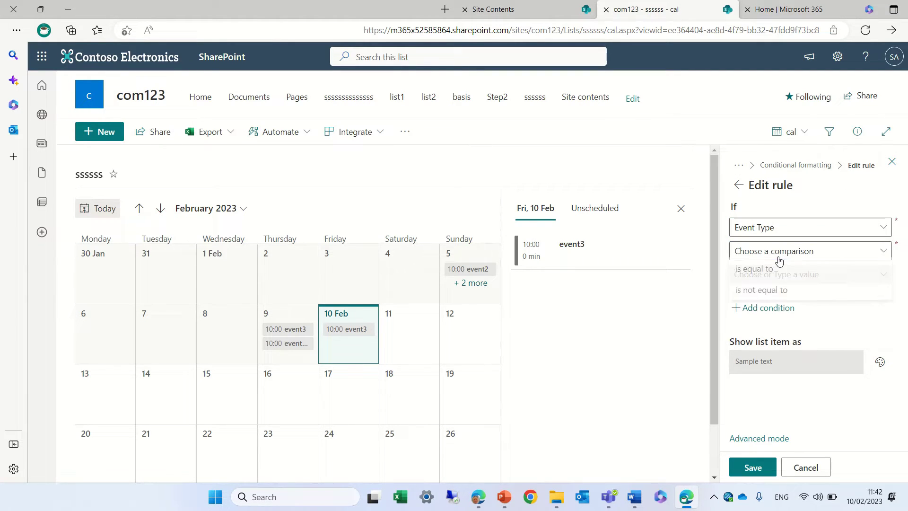
click(769, 269)
click(767, 275)
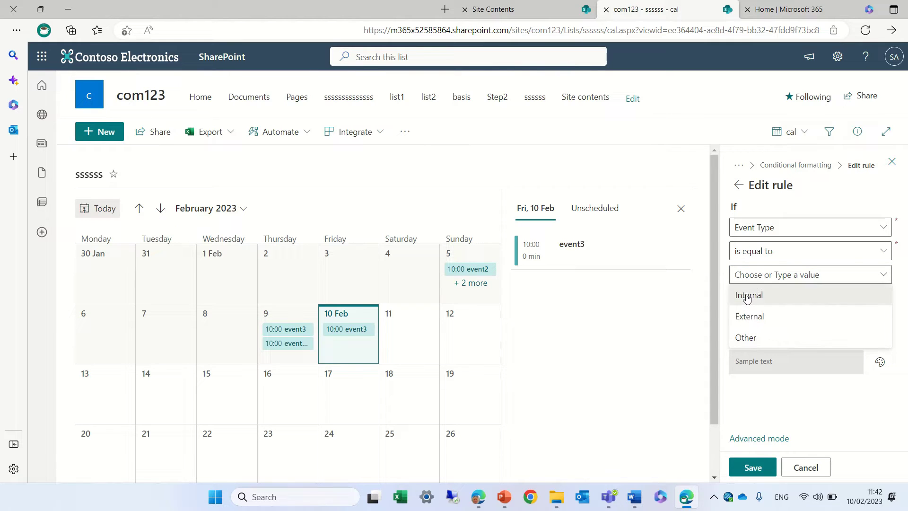
click(748, 294)
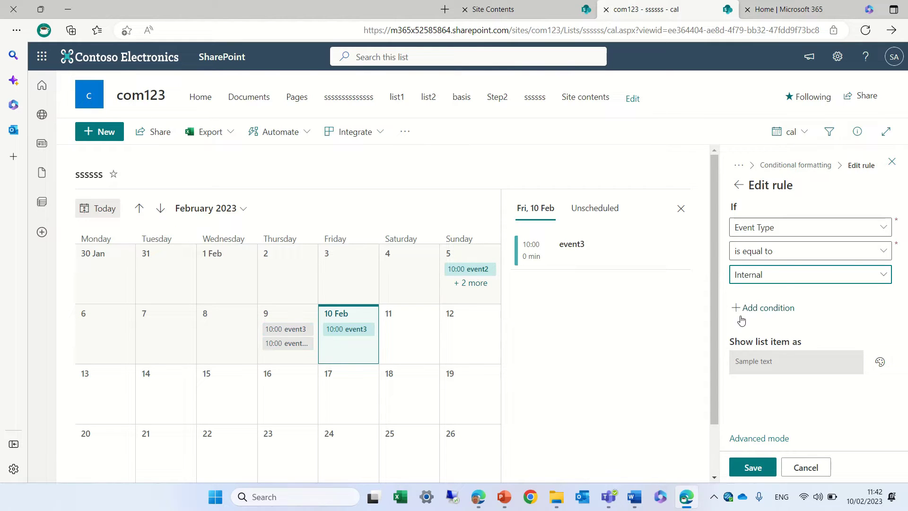
click(880, 362)
click(764, 389)
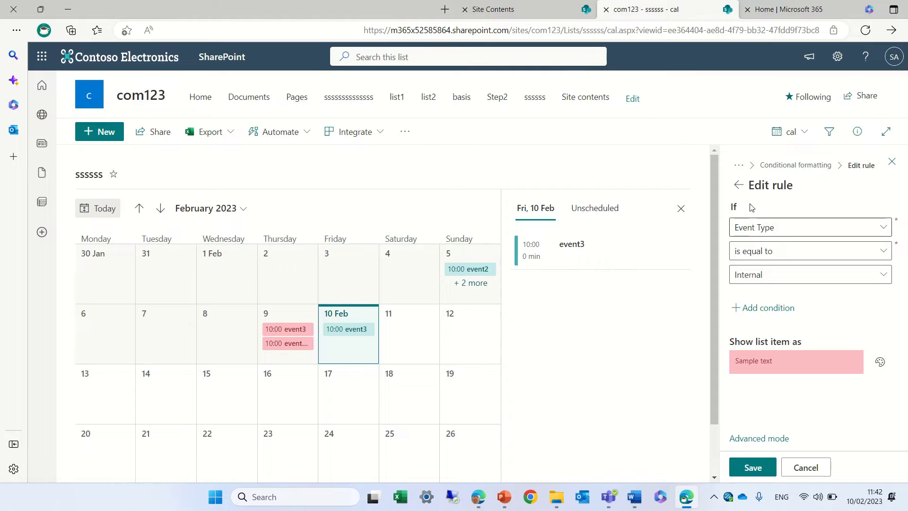
click(738, 185)
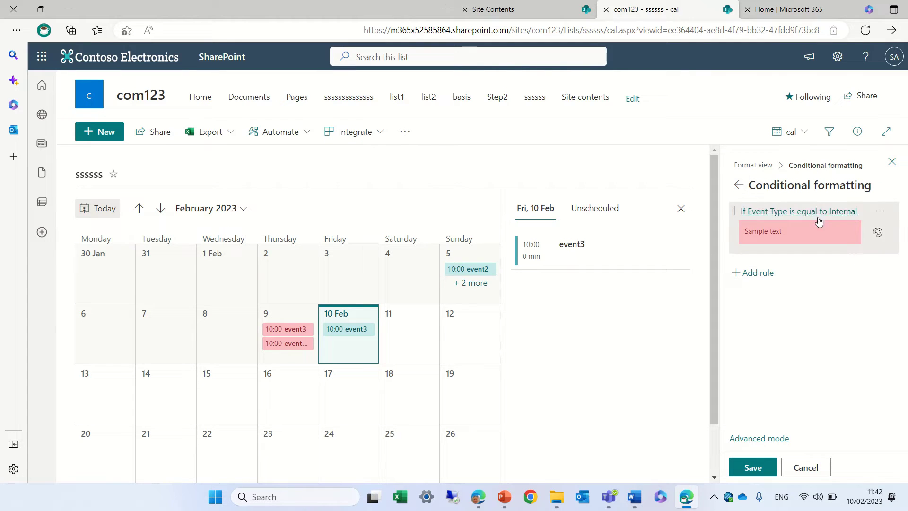
- Add a Month rule colouring Event Type equal to External green, then close the formatting panel
click(759, 272)
click(807, 228)
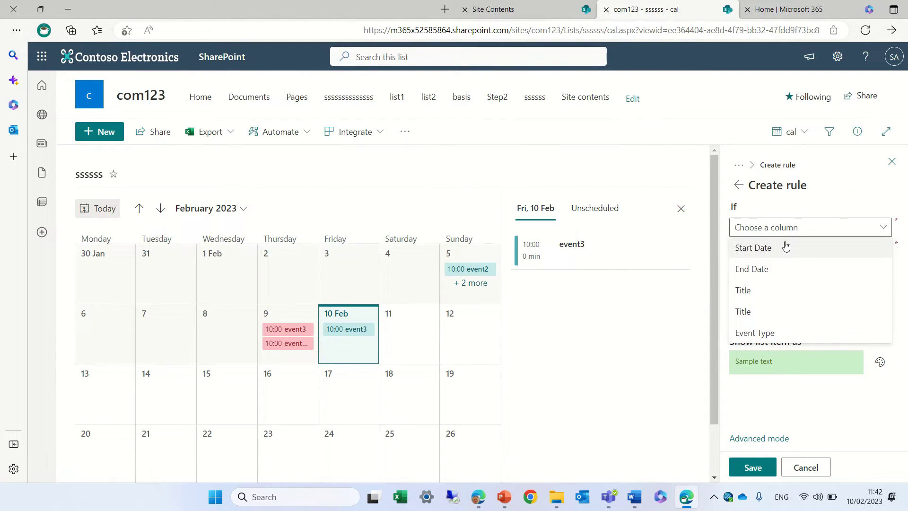
click(759, 246)
click(788, 235)
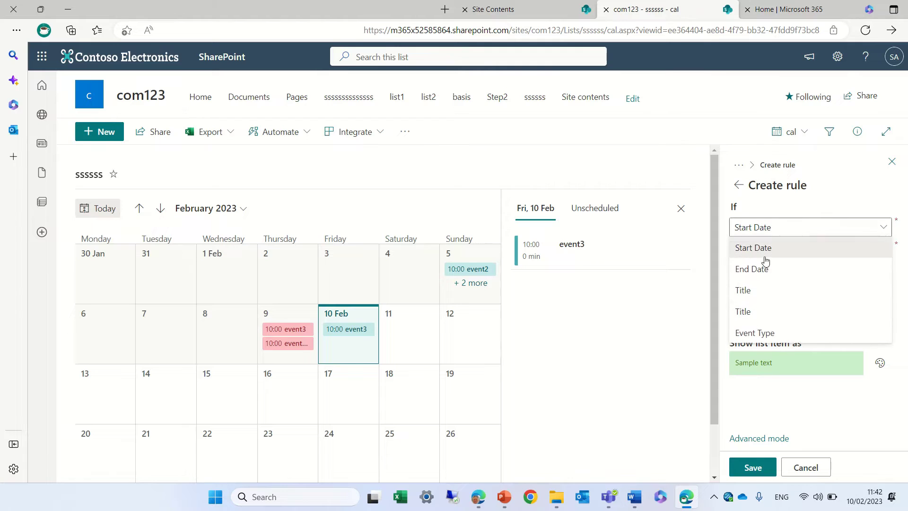
click(766, 328)
click(787, 256)
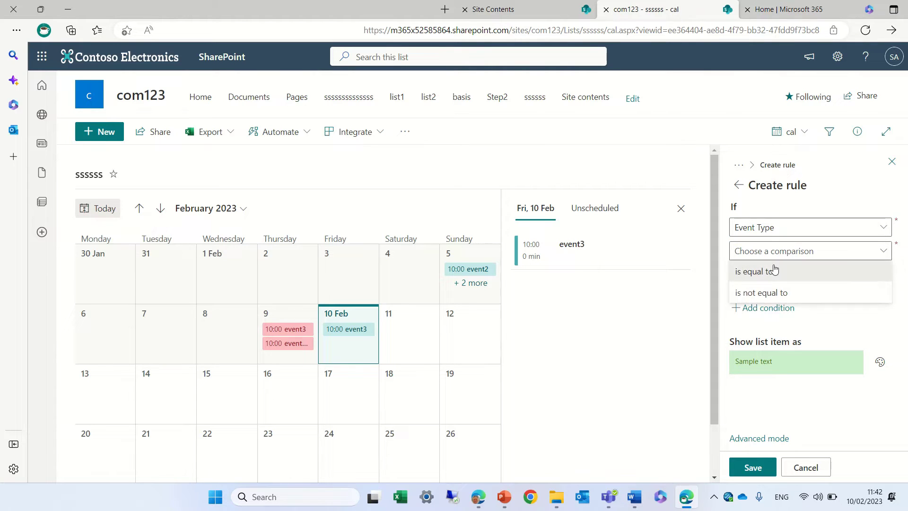
click(772, 267)
click(773, 279)
click(771, 317)
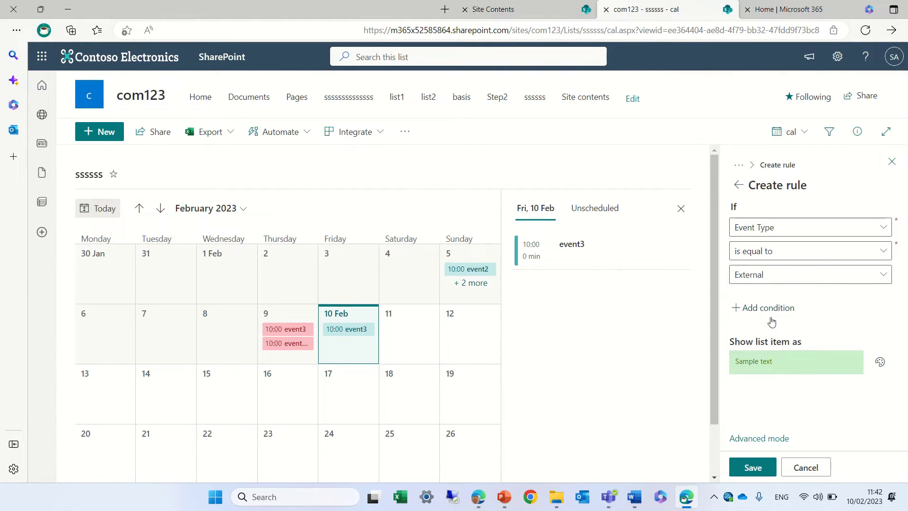
click(752, 467)
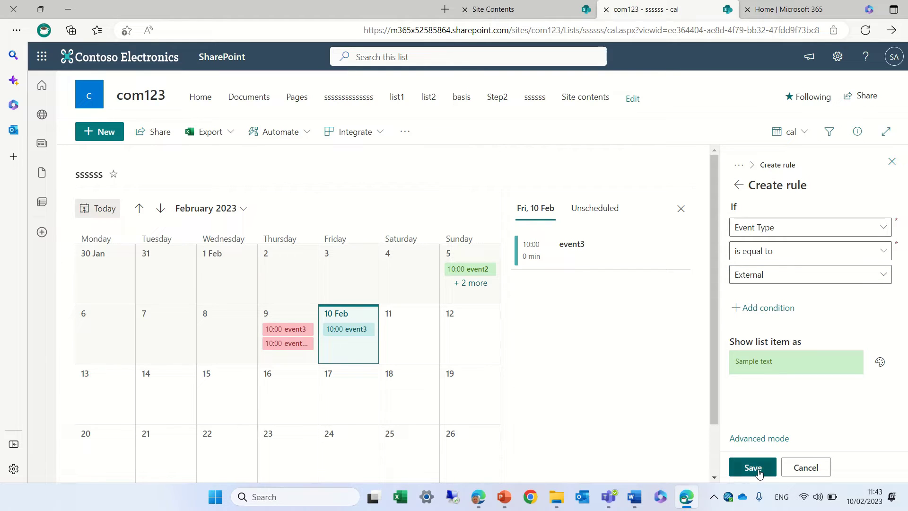
click(738, 185)
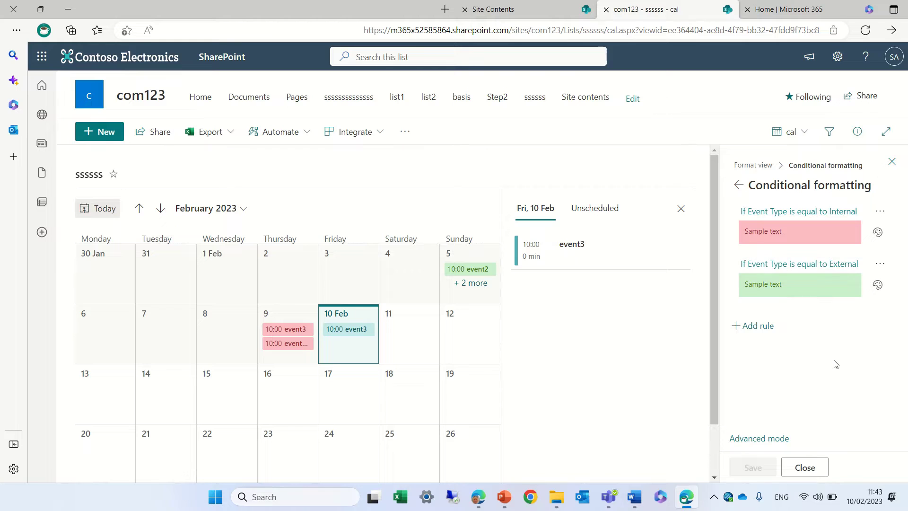
click(804, 467)
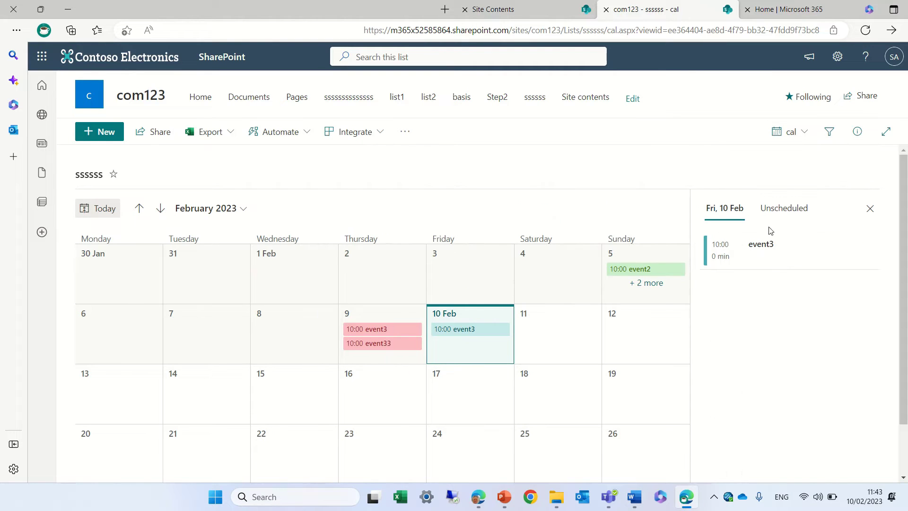
- Switch the calendar to Week layout and open the Week formatting rules
click(800, 133)
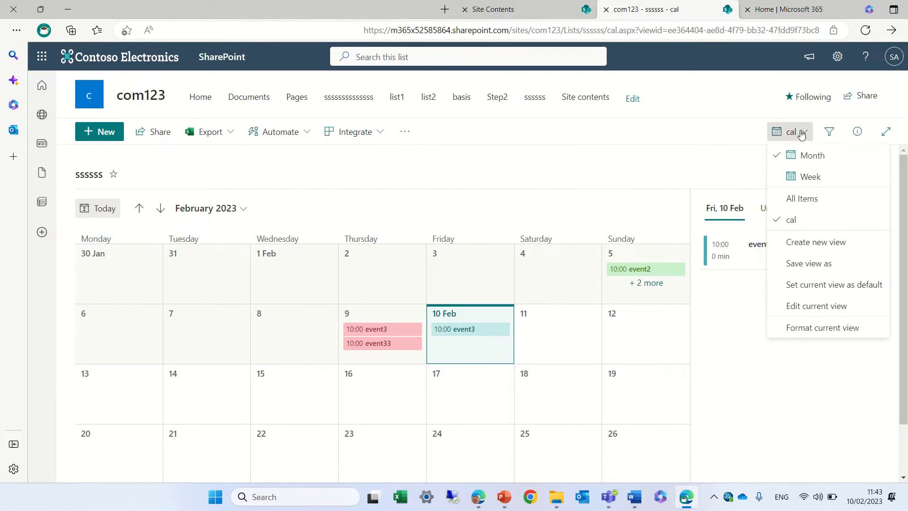
click(825, 178)
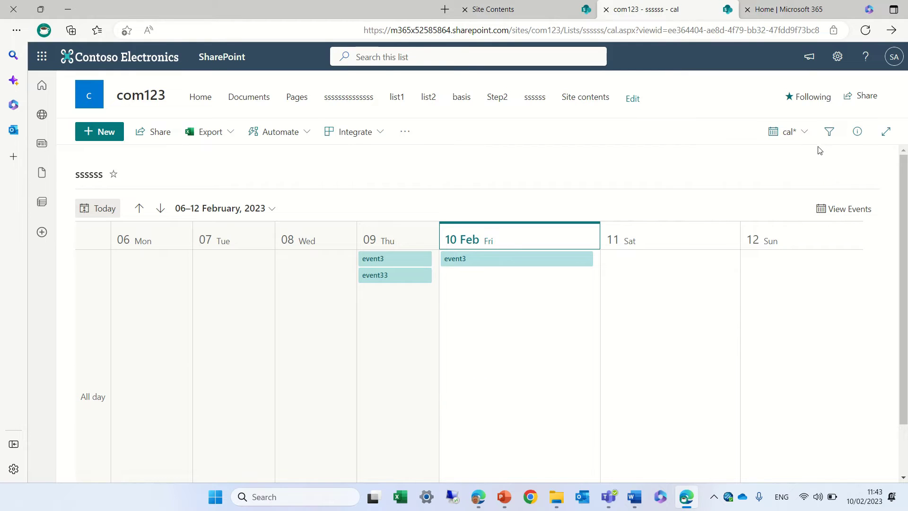
click(804, 135)
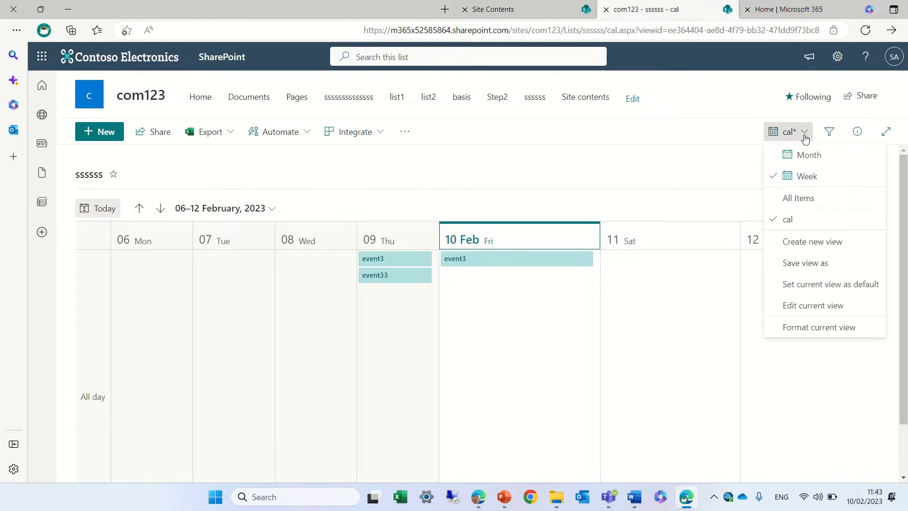
click(819, 323)
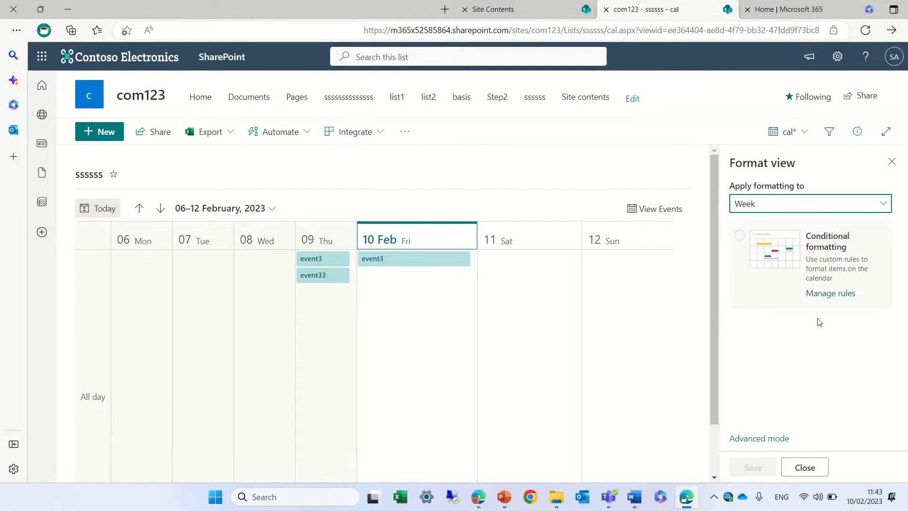
click(758, 210)
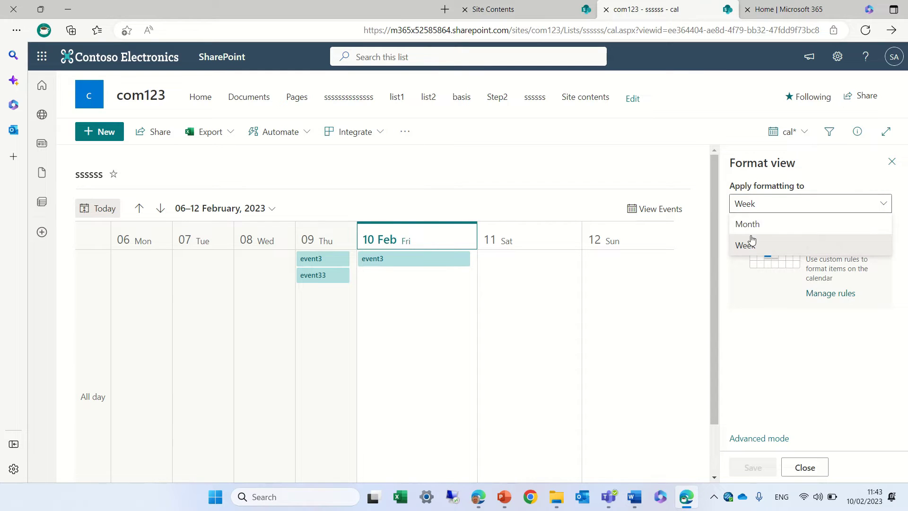
click(762, 246)
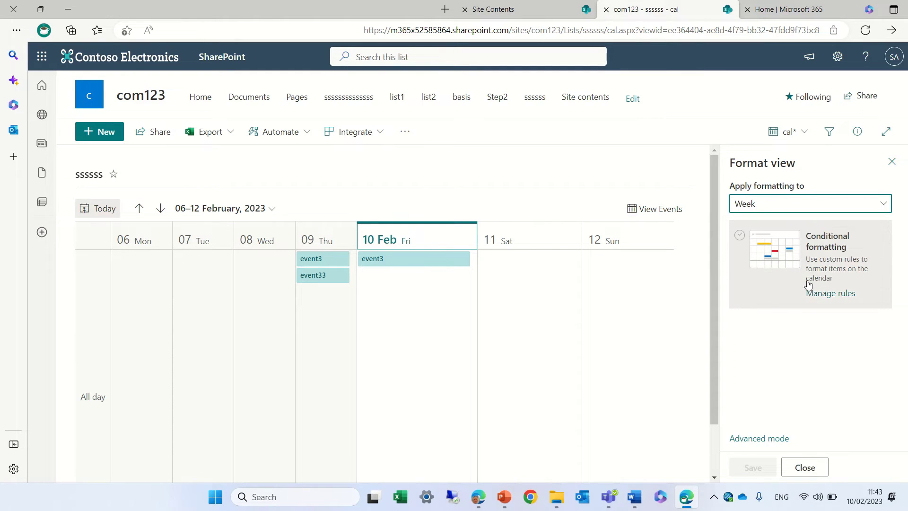
click(828, 294)
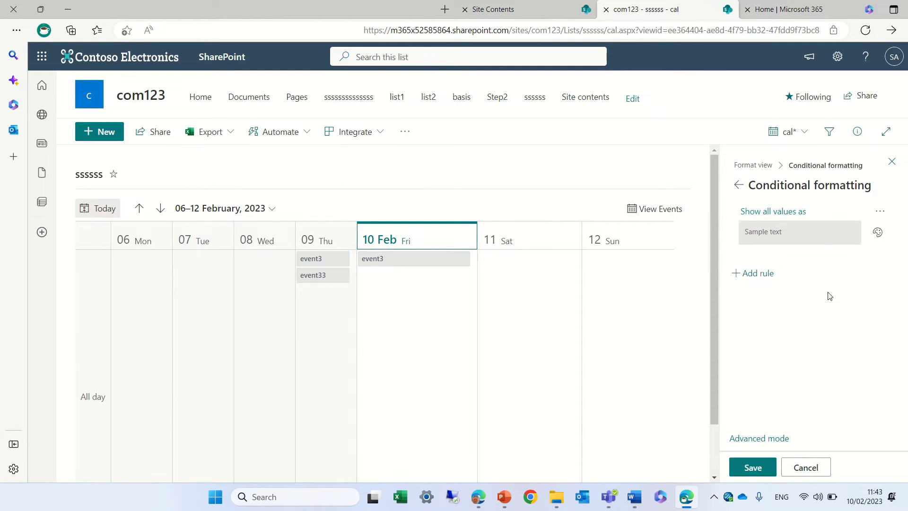
- Edit the Week default rule so Event Type equal to Internal shows pink
click(881, 215)
click(854, 234)
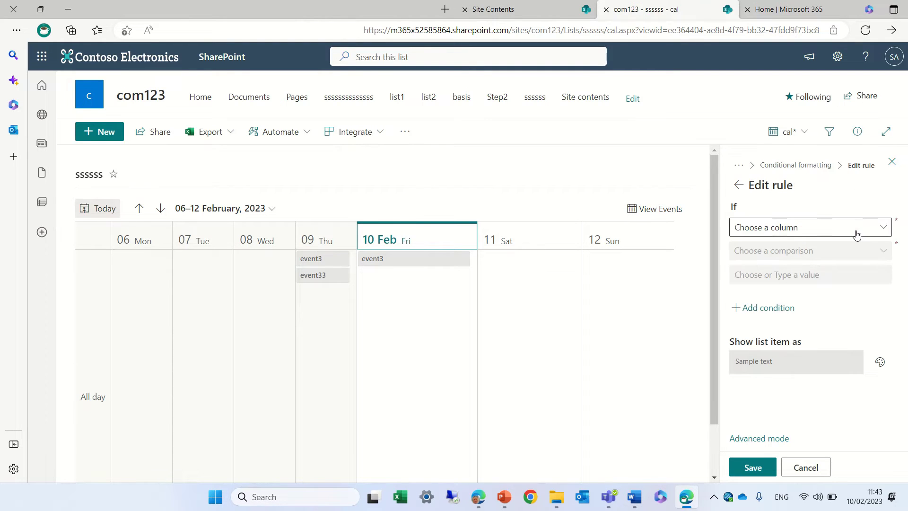
click(814, 230)
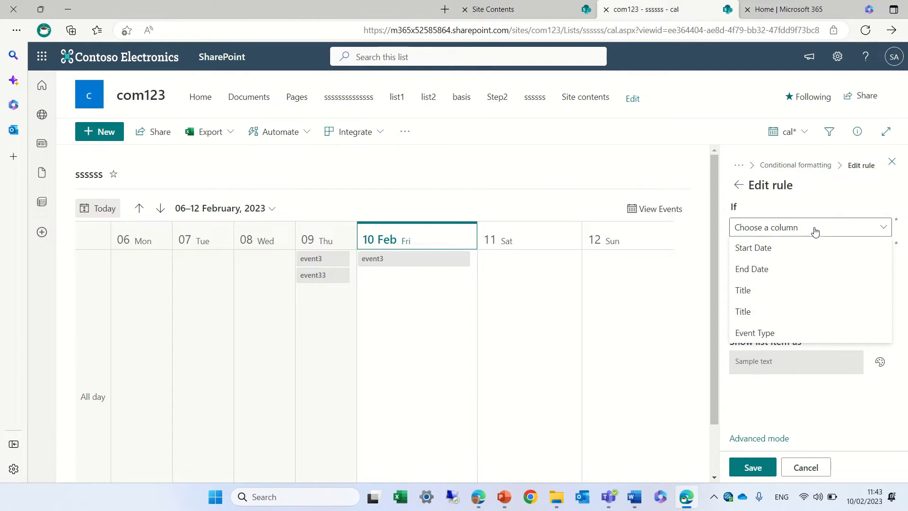
click(761, 333)
click(814, 260)
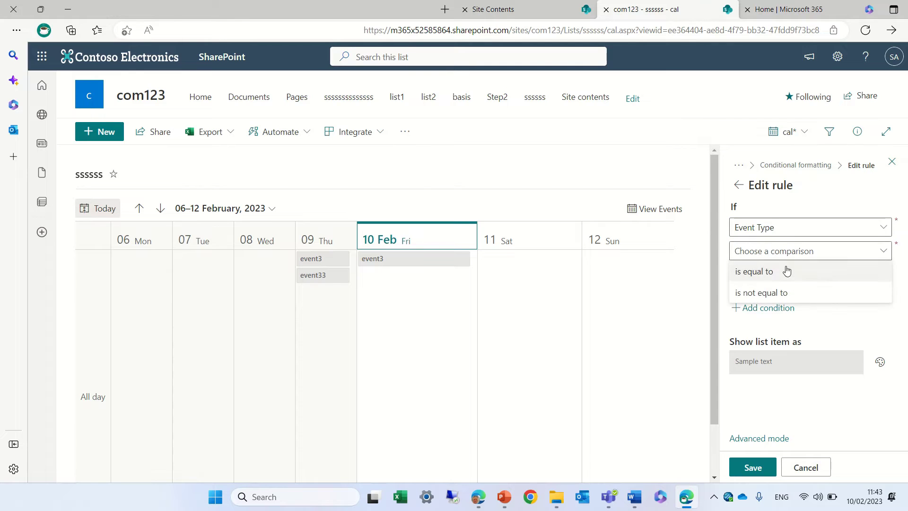
click(759, 270)
click(762, 279)
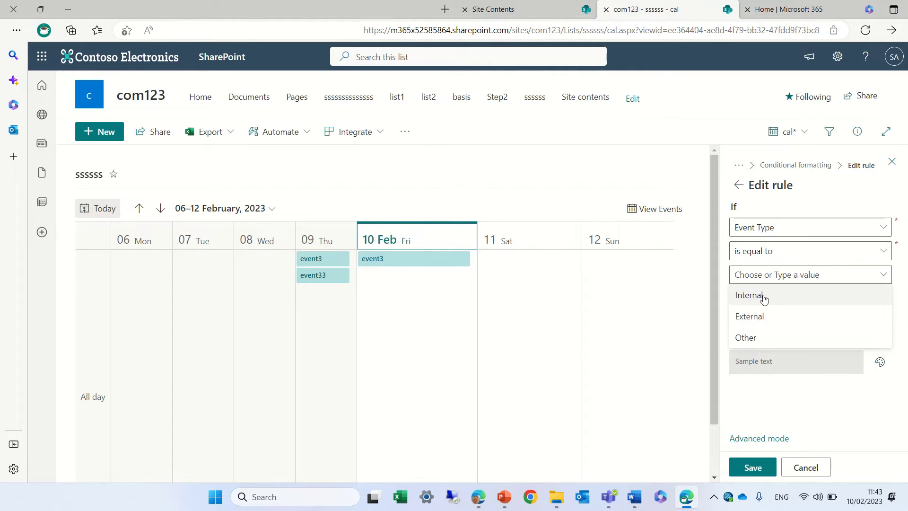
click(760, 296)
click(880, 361)
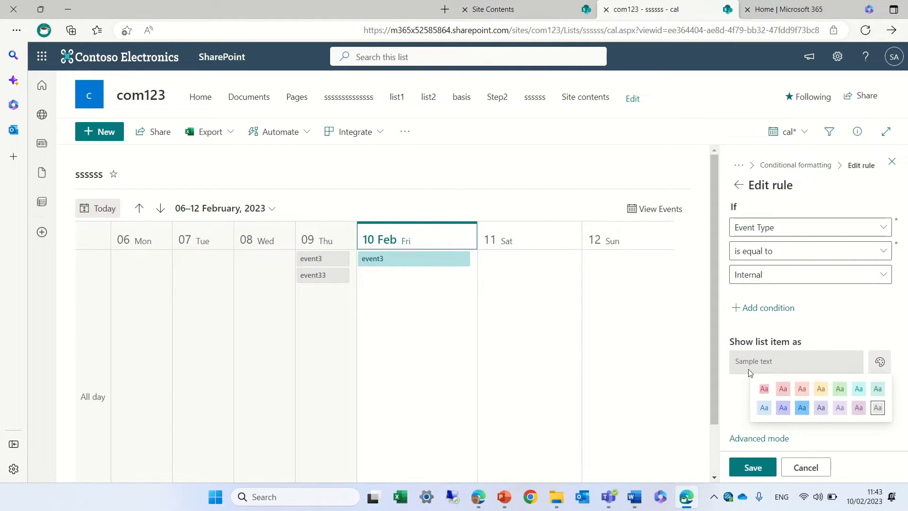
click(764, 389)
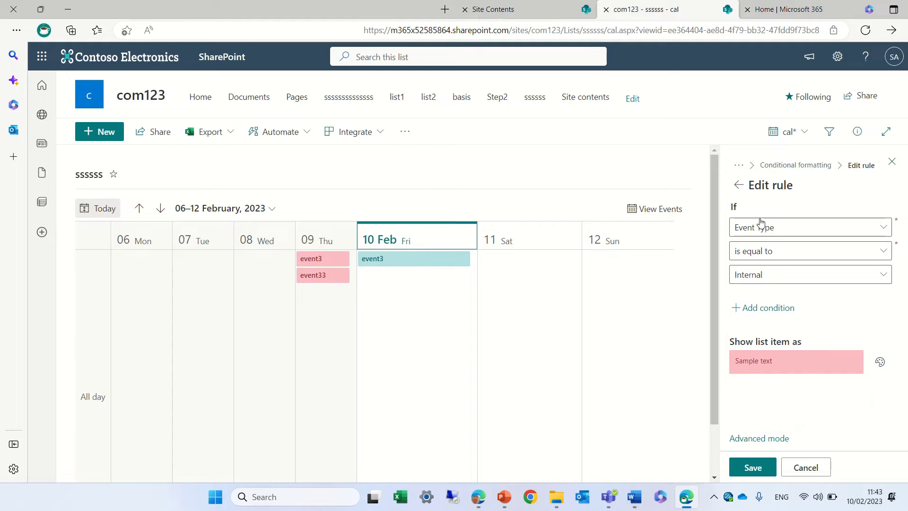
click(739, 191)
- Add a Week rule colouring Event Type equal to External green, save, and close the panel
click(757, 274)
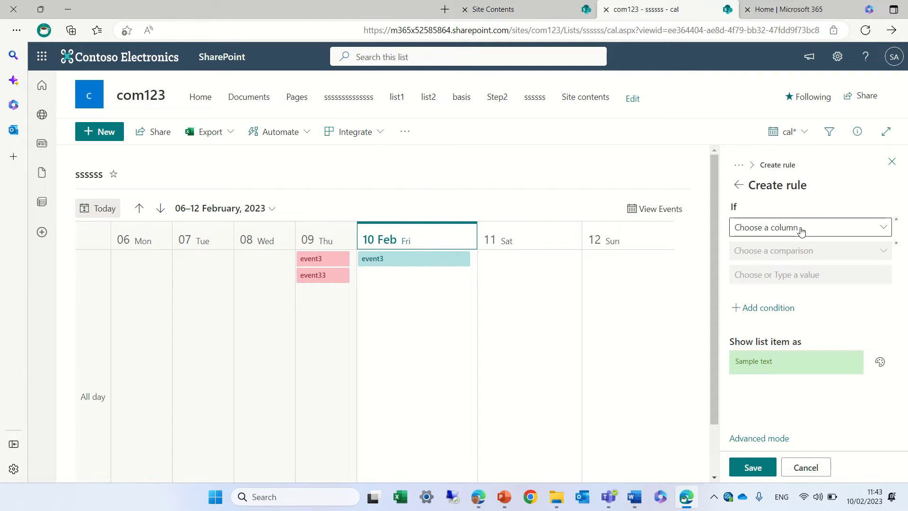
click(801, 229)
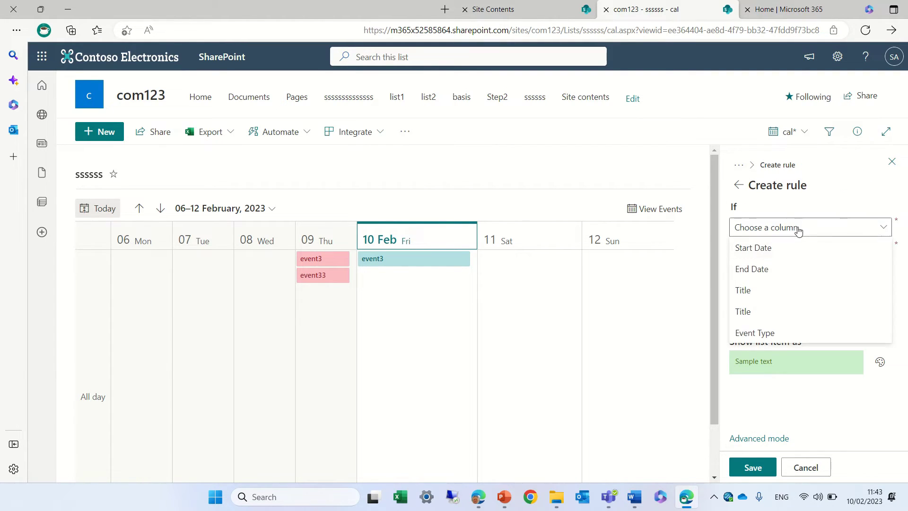
click(762, 330)
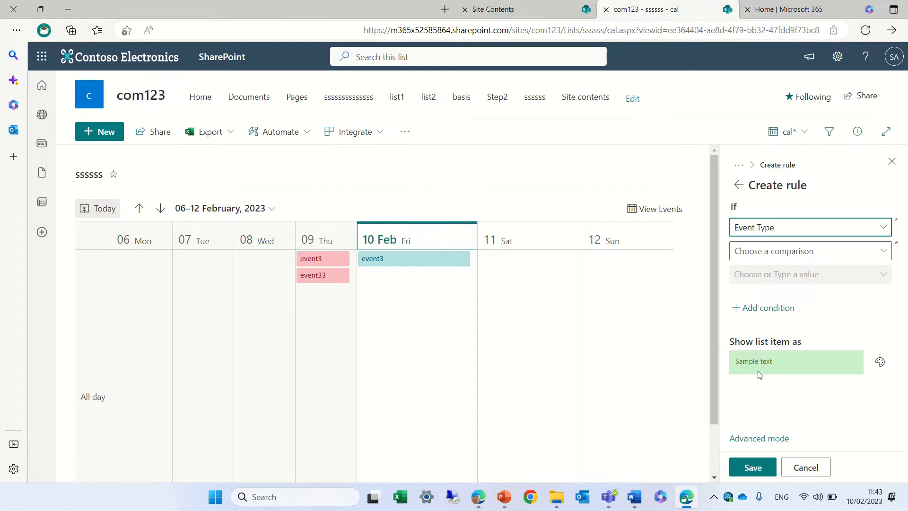
click(799, 252)
click(763, 269)
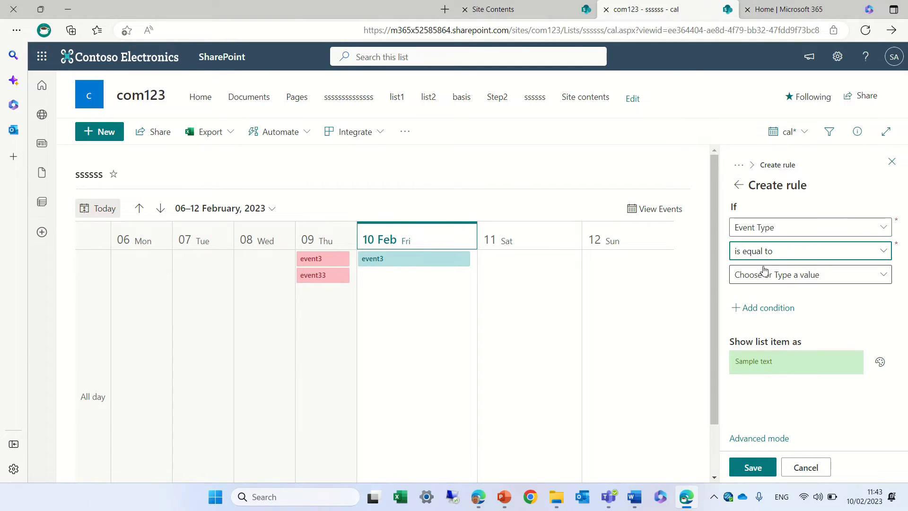
click(763, 273)
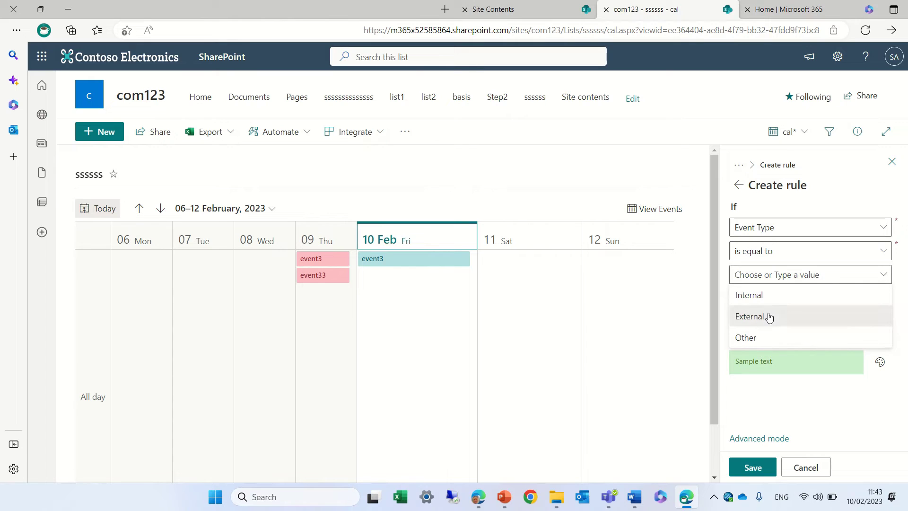
click(769, 317)
click(754, 467)
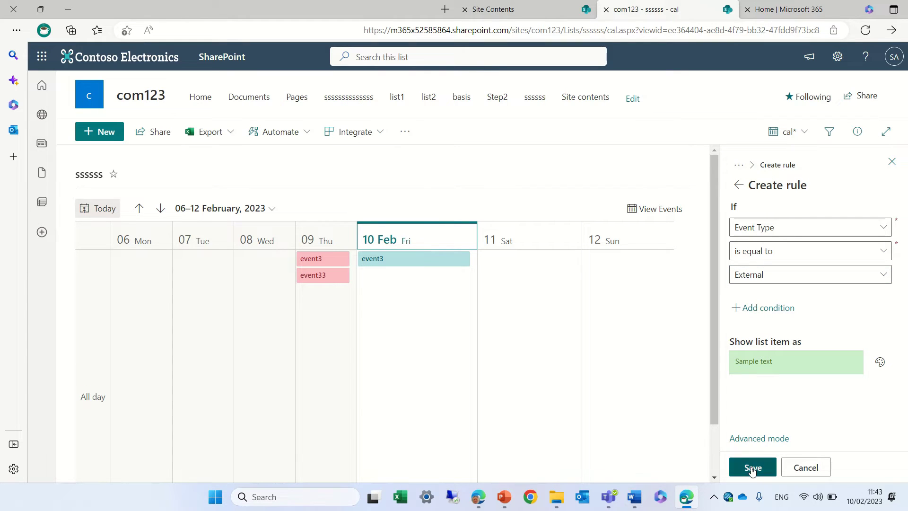
click(804, 467)
- Dismiss the accidental new event form, switch to Month layout, and reload the page
drag(384, 305, 487, 267)
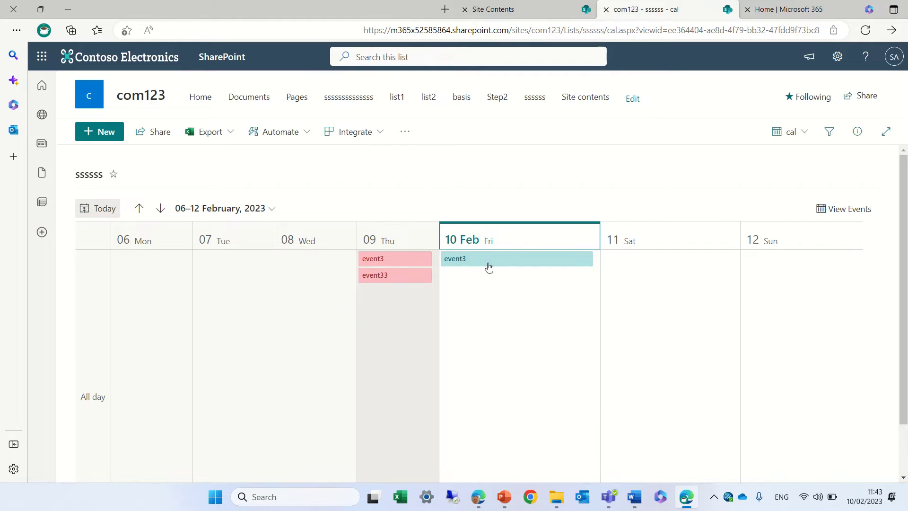
click(892, 85)
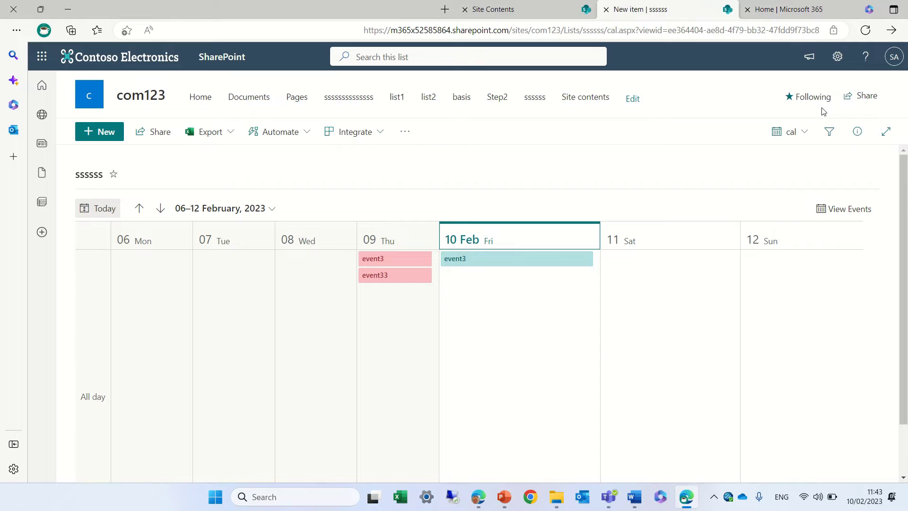
click(799, 132)
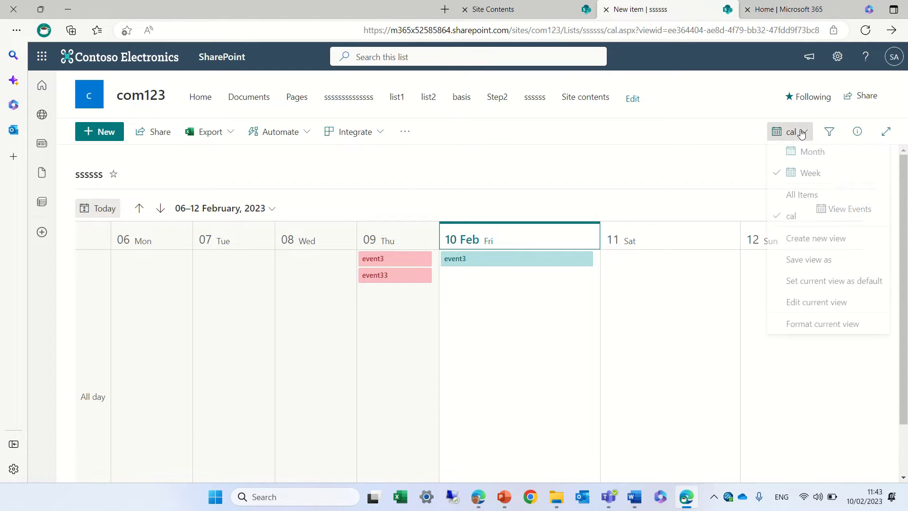
click(813, 156)
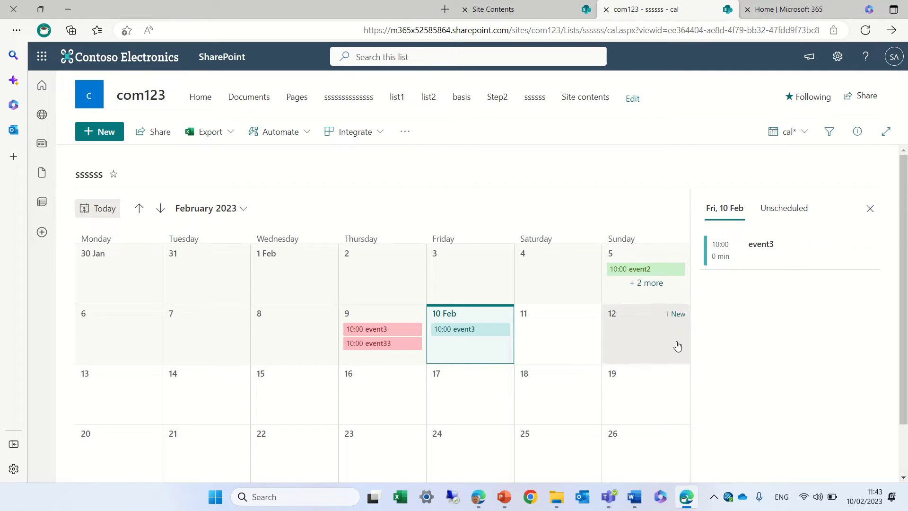
click(679, 30)
key(Return)
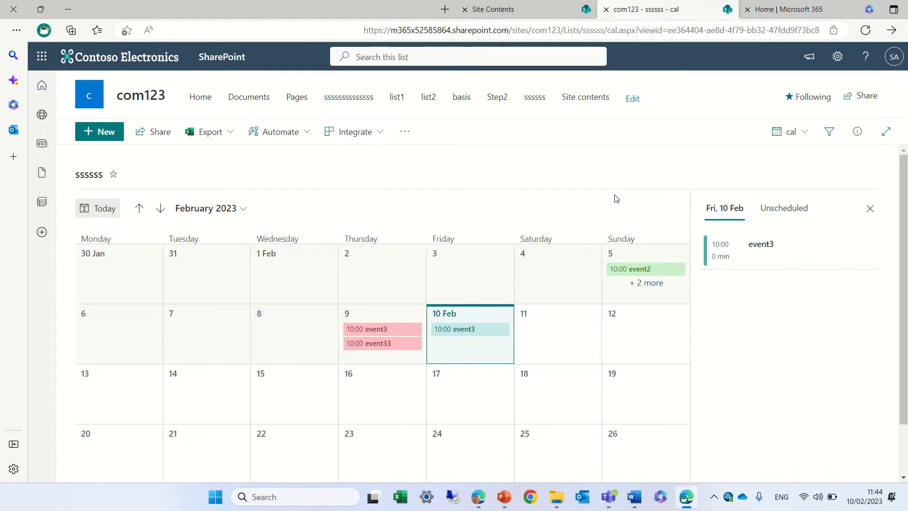
- Switch the cal calendar back to Week layout
right_click(801, 137)
click(855, 173)
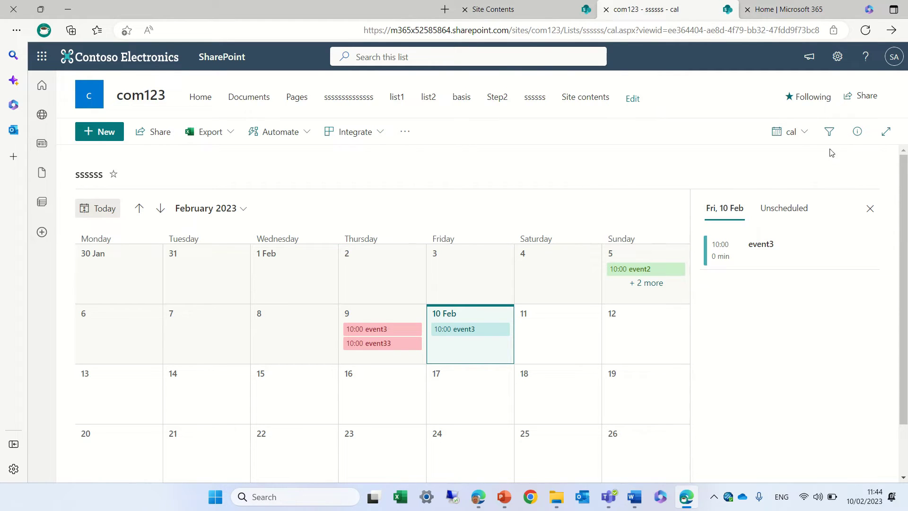
click(799, 134)
click(810, 177)
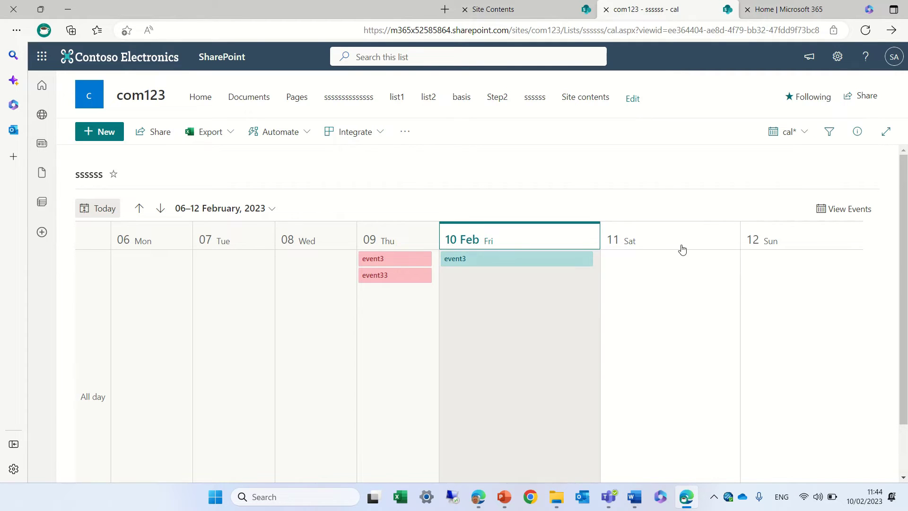
- Switch to the All Items view, then reopen the cal view
click(798, 134)
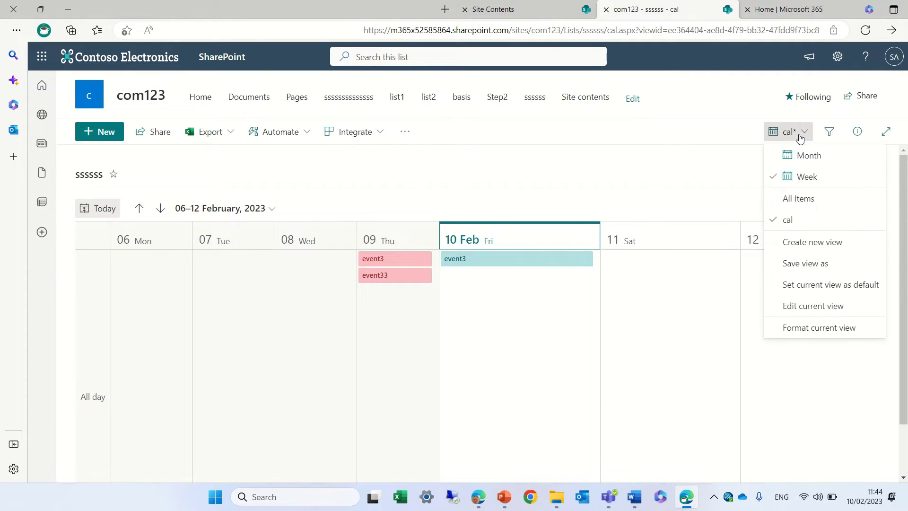
click(816, 204)
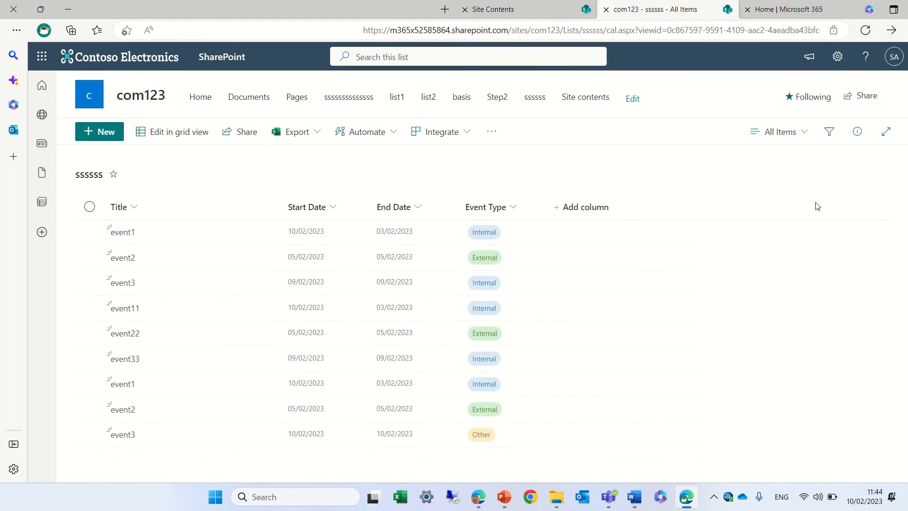
click(803, 133)
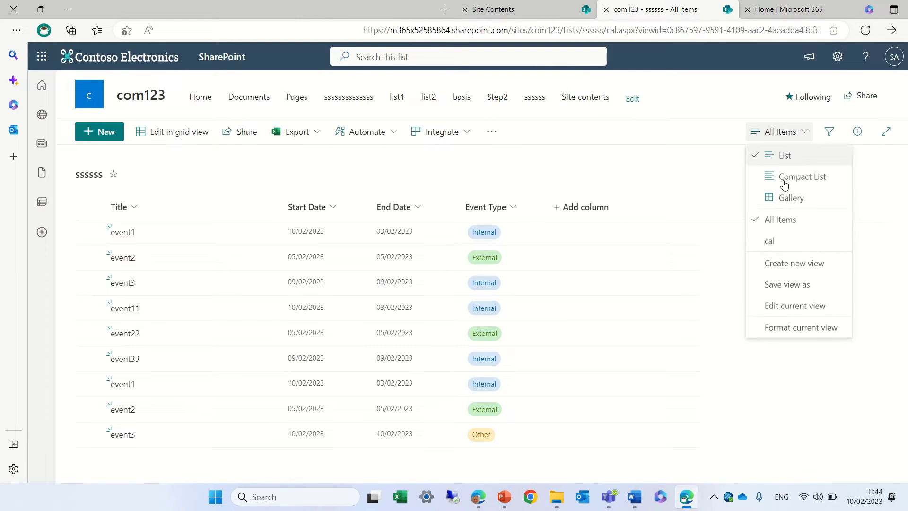
click(793, 242)
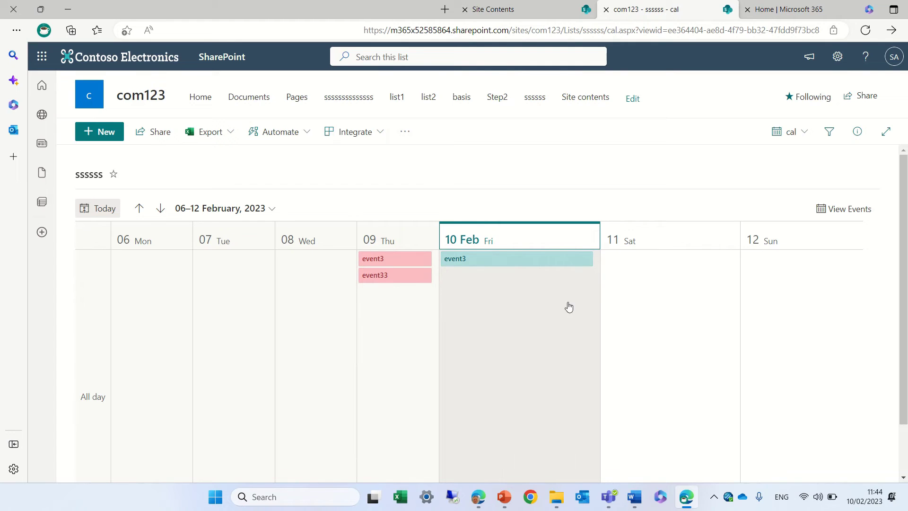
- Create a Calendar view named 'cal week' in Week layout, using Start Date as its start
click(798, 134)
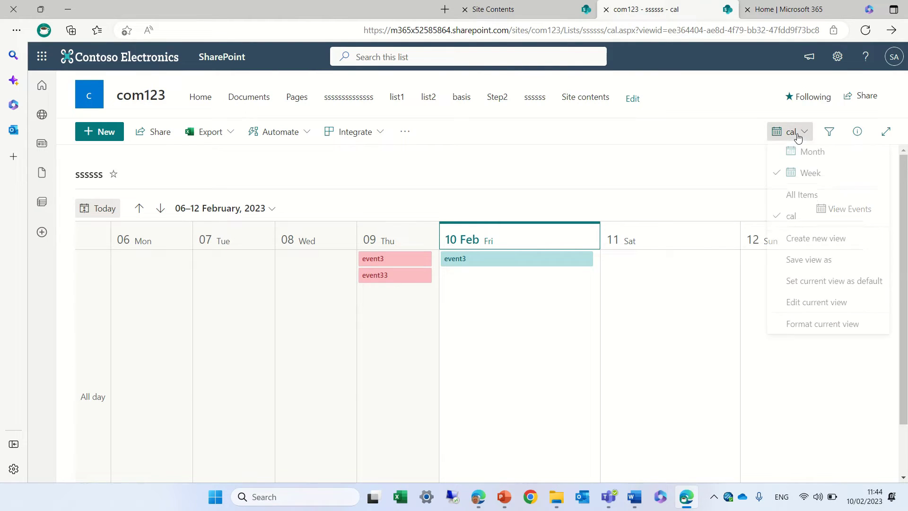
click(847, 244)
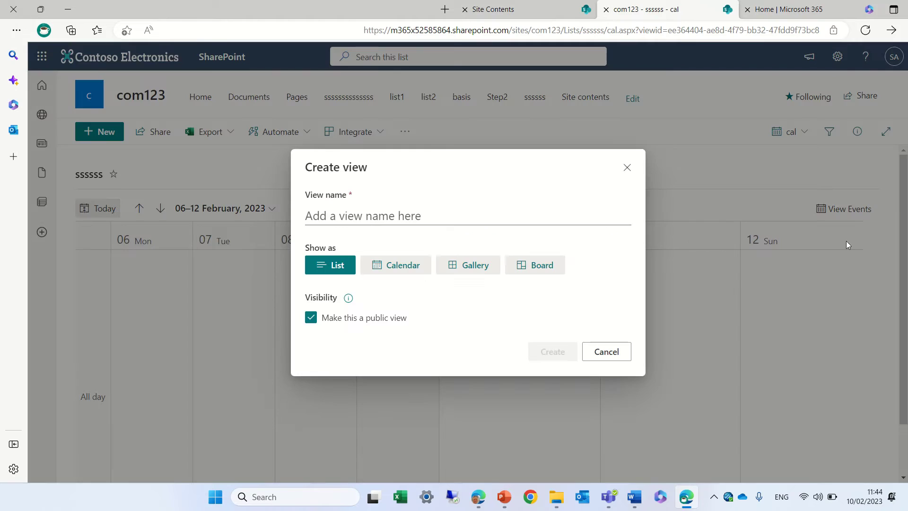
click(401, 274)
click(398, 252)
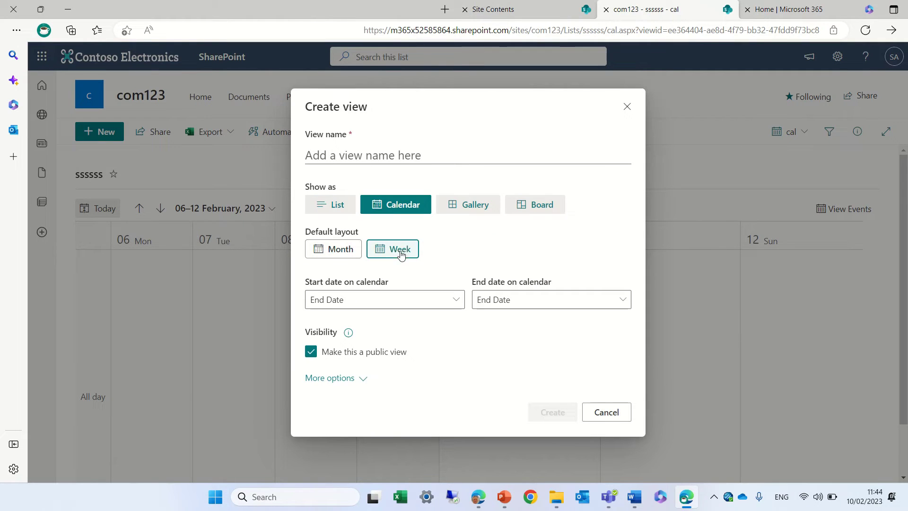
click(389, 155)
text(cal week)
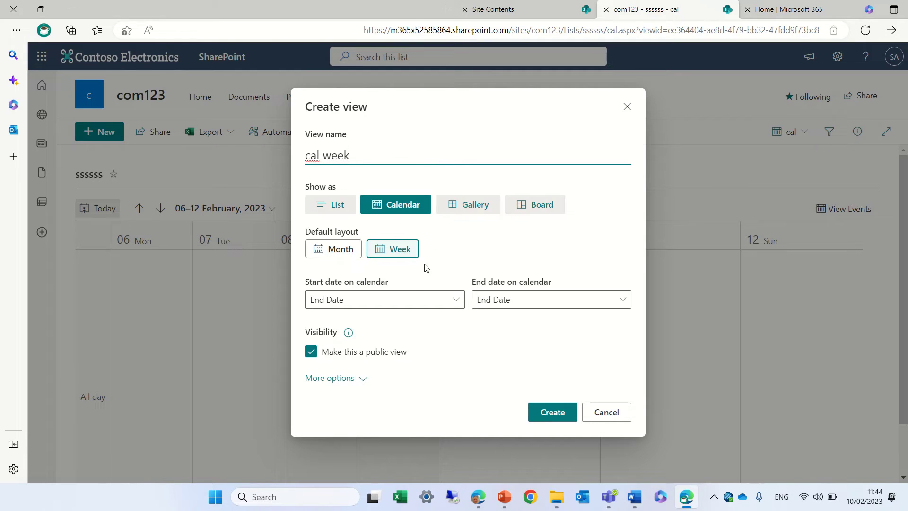
click(416, 305)
click(369, 383)
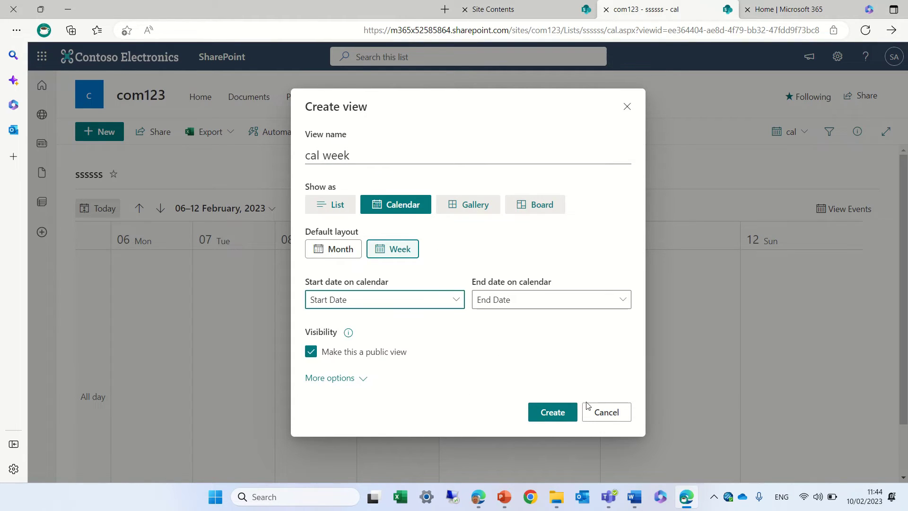
click(557, 413)
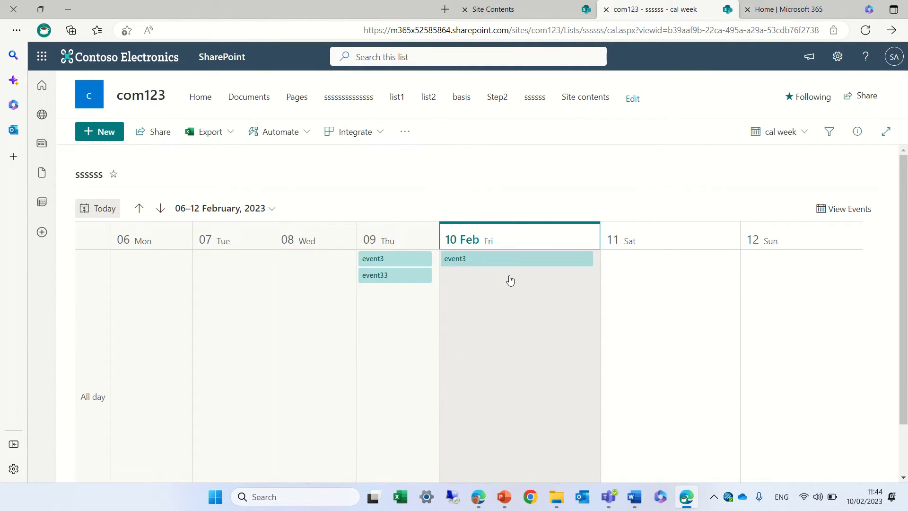
click(775, 131)
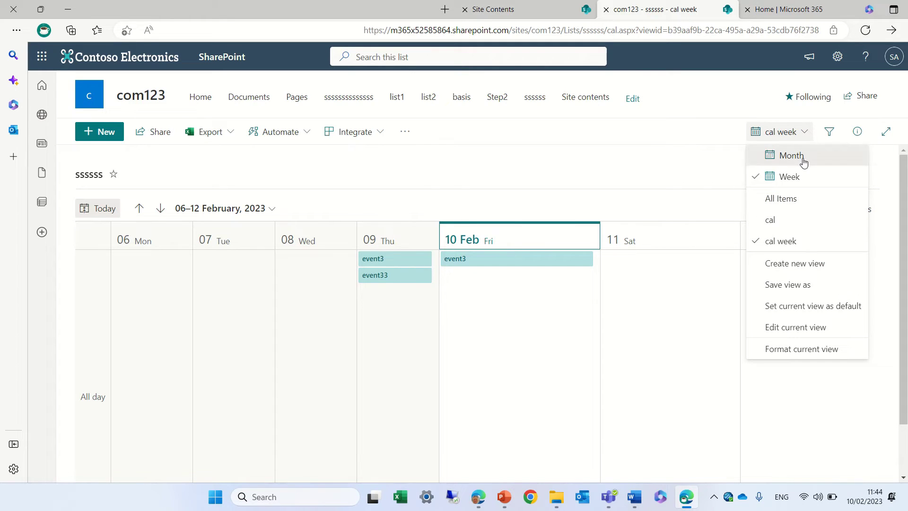
click(791, 155)
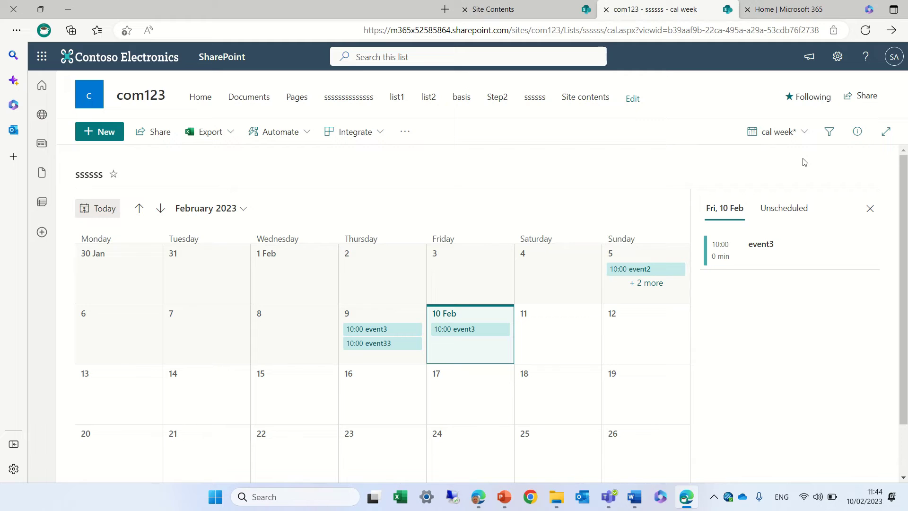
click(615, 30)
key(Return)
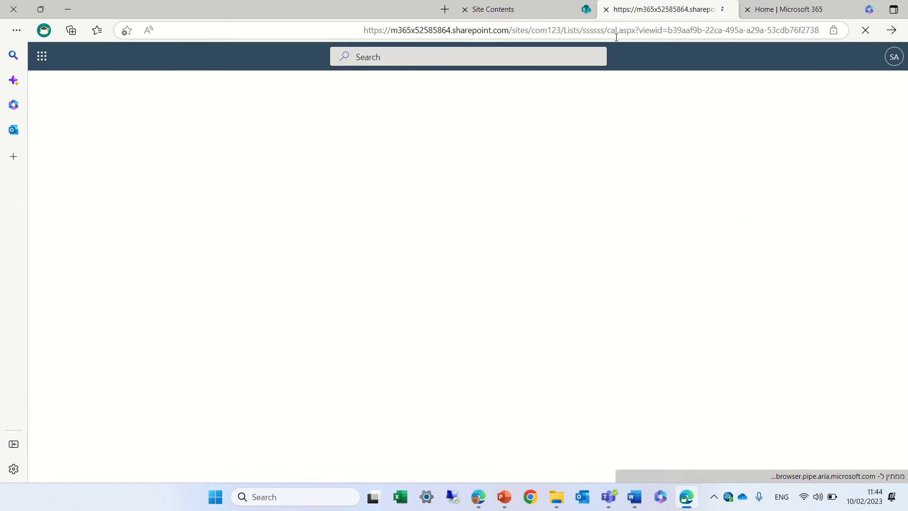